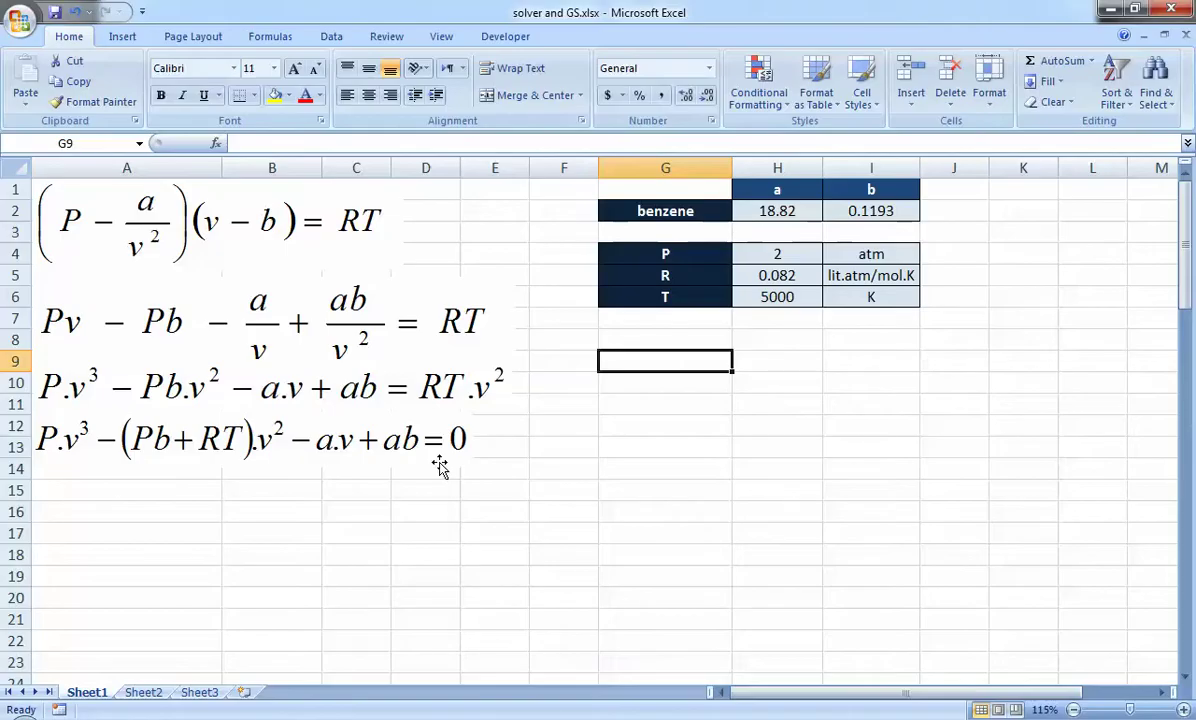
# Enter the label "assume a value of v" in cell G9.
pyautogui.write('ass')
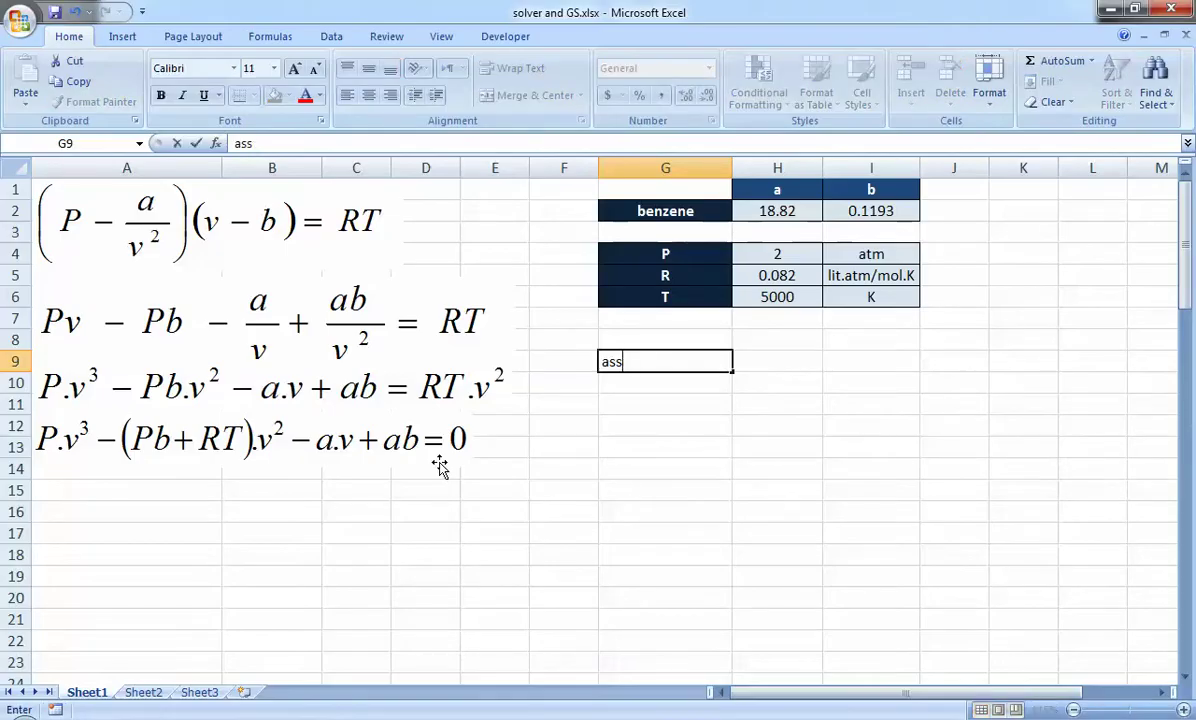
pyautogui.write('ume a value of')
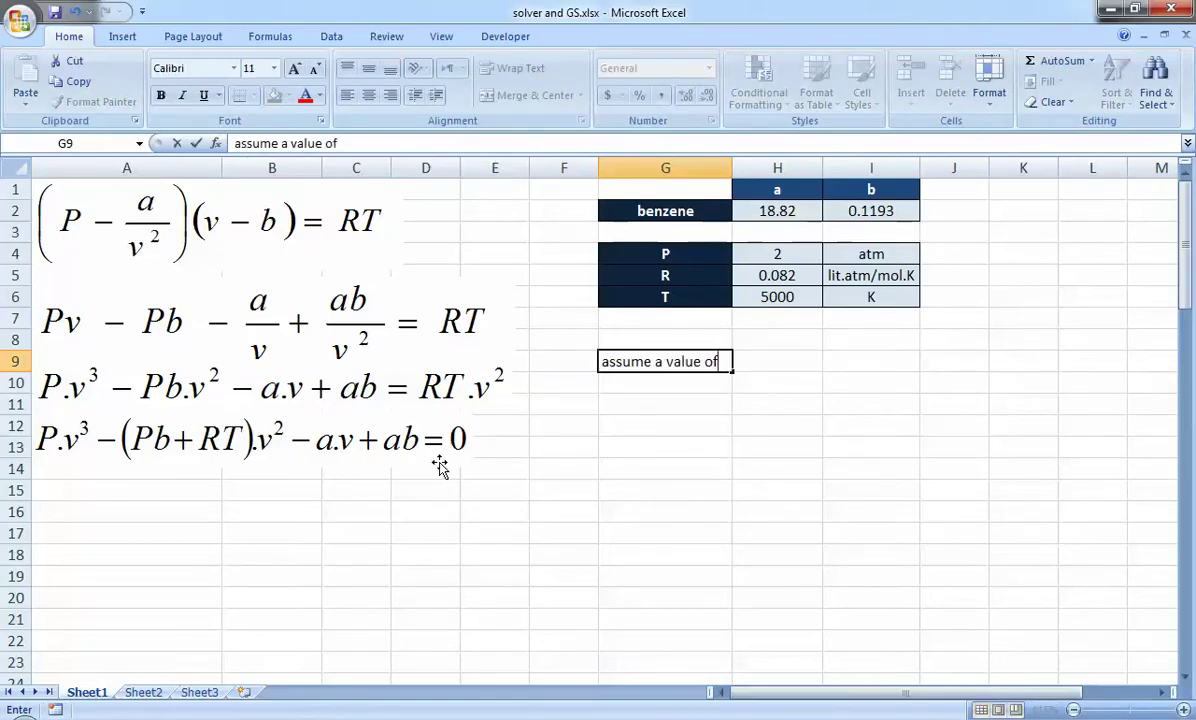
pyautogui.write(' c')
pyautogui.press('Return')
pyautogui.press('Up')
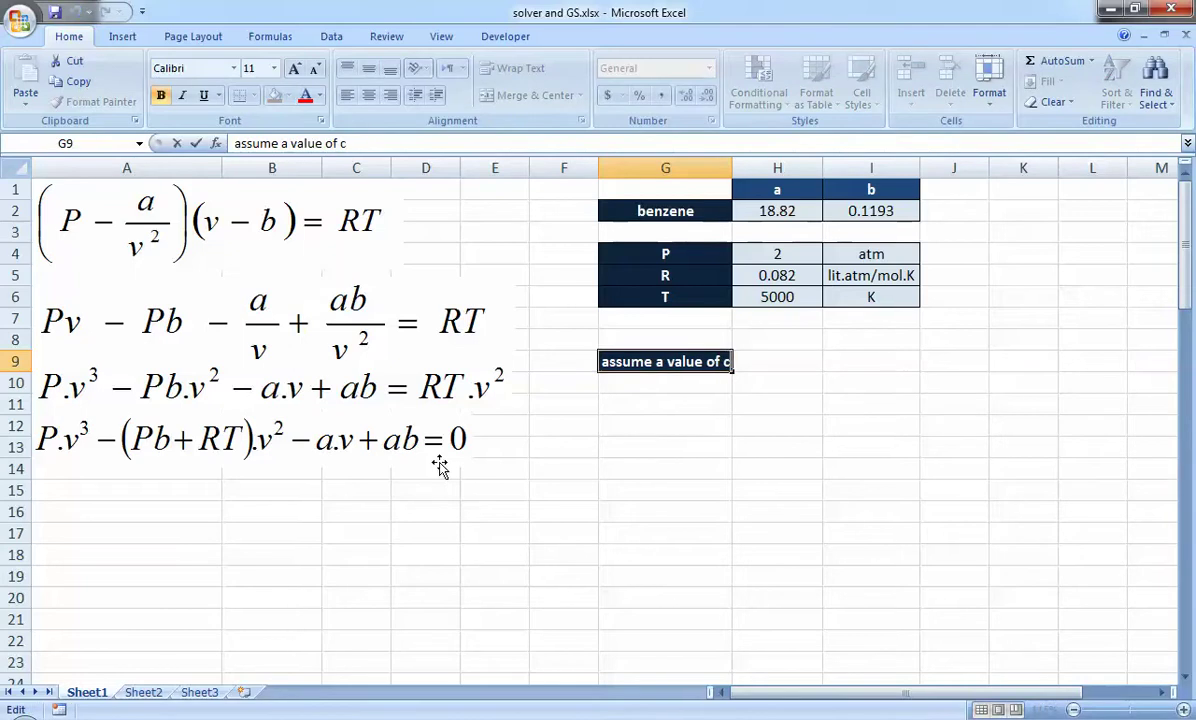
pyautogui.press('F2')
pyautogui.press('BackSpace')
pyautogui.write('v')
pyautogui.press('Return')
# Enter 1 in H9 as the assumed value of v.
pyautogui.press('Up')
pyautogui.press('Right')
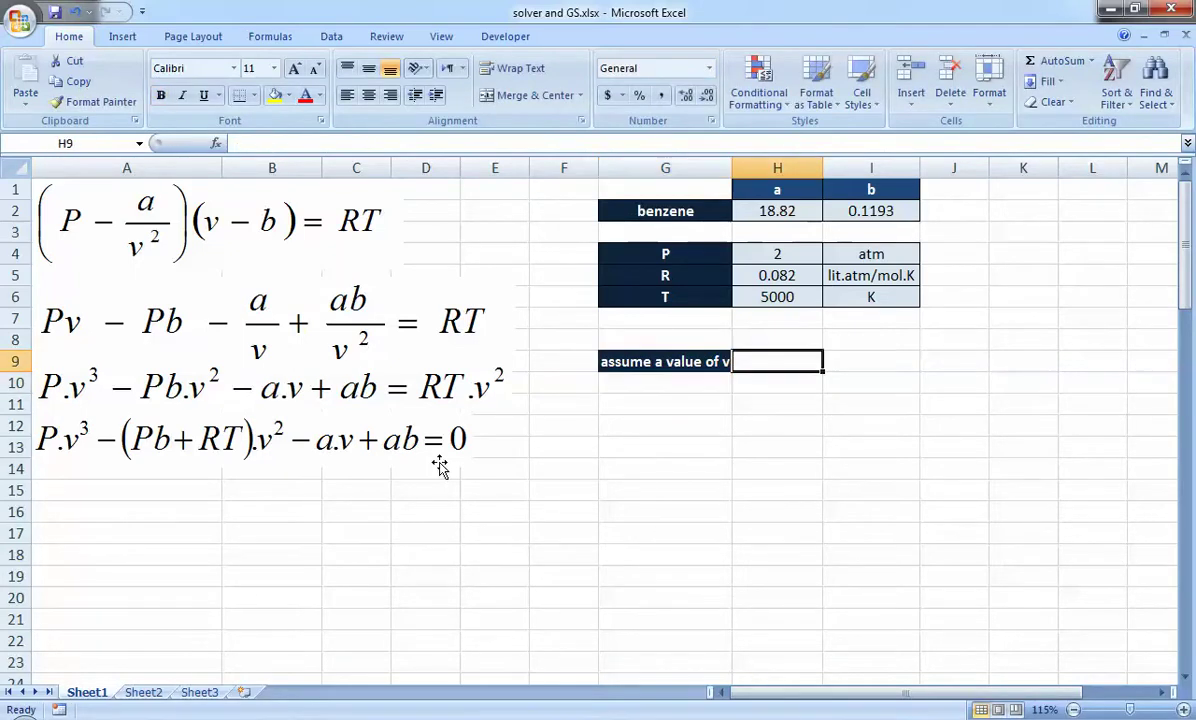
pyautogui.write('1')
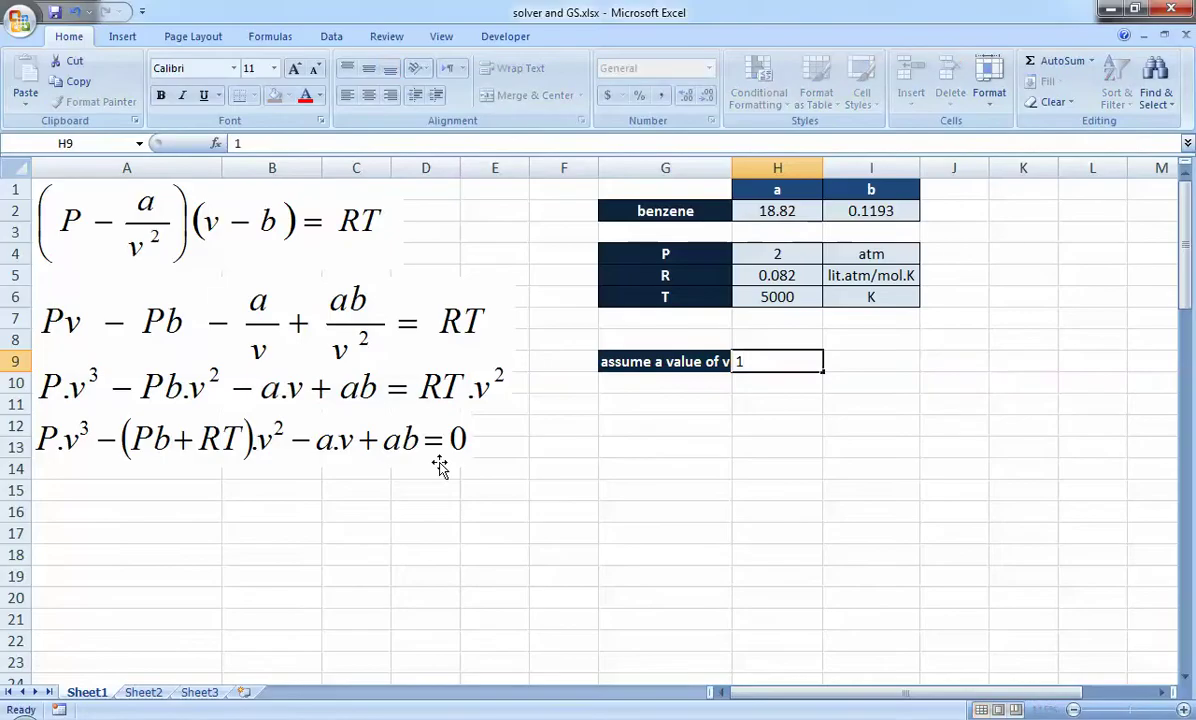
pyautogui.press('Return')
# Enter the label "equation" in cell G11.
pyautogui.press('Left')
pyautogui.press('Down')
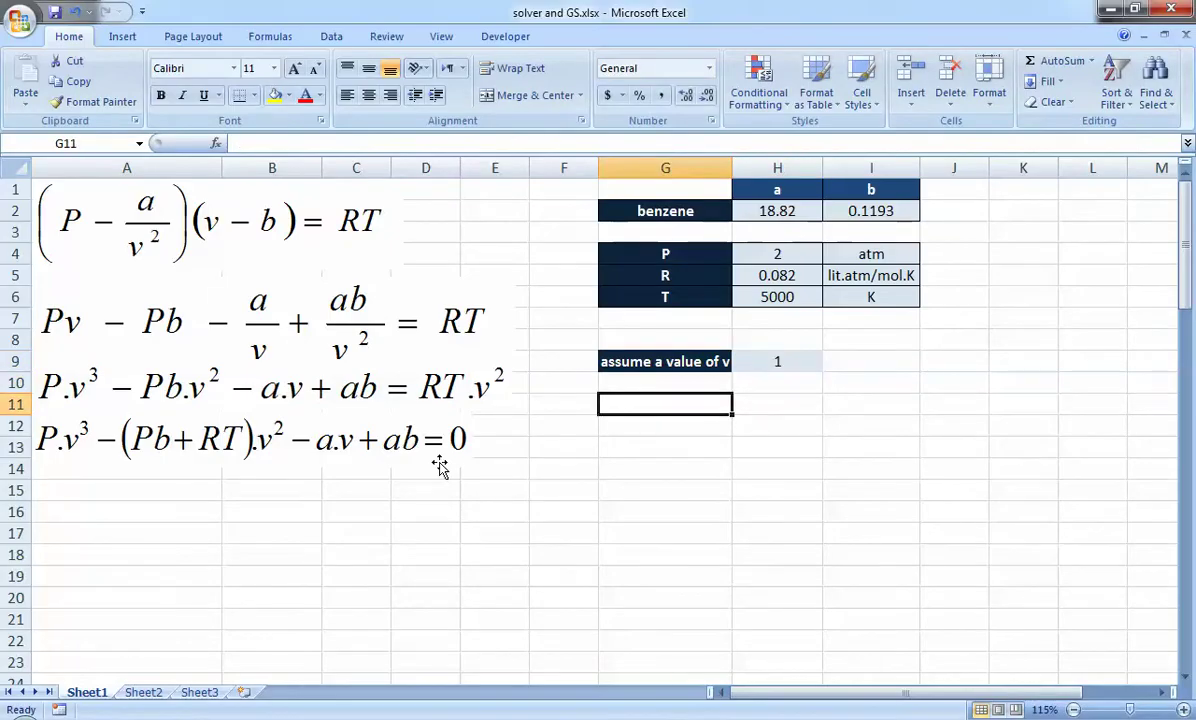
pyautogui.write('e')
pyautogui.press('BackSpace')
pyautogui.write('equation')
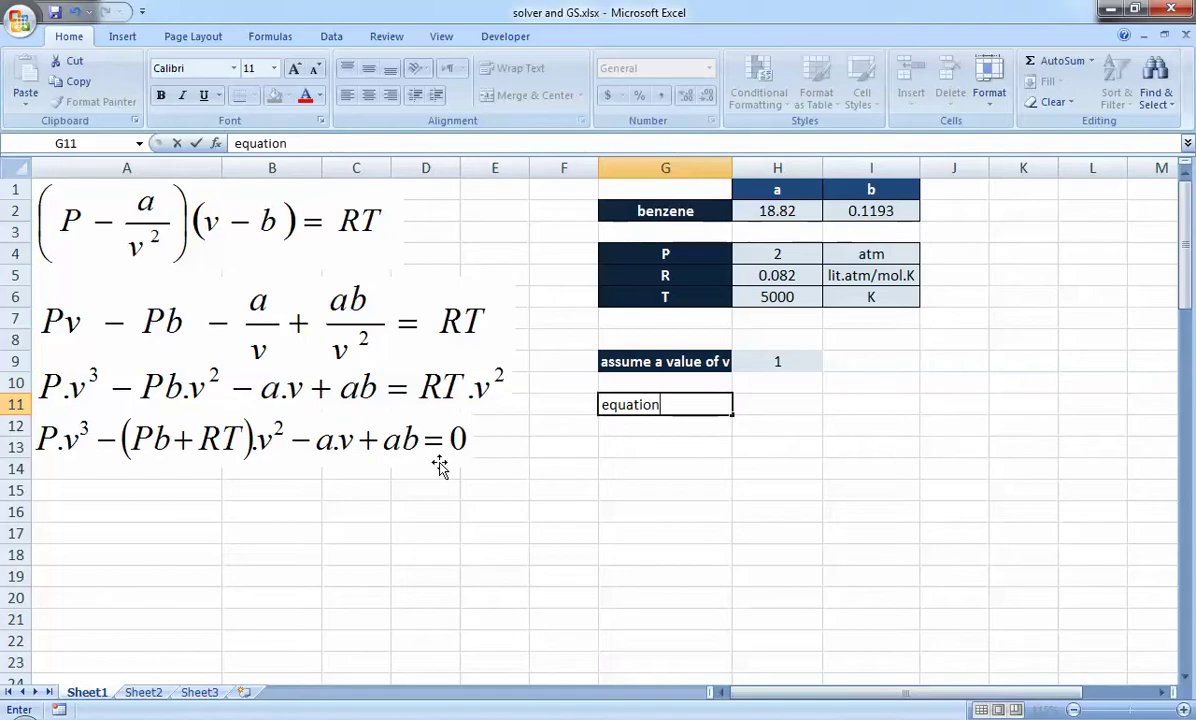
pyautogui.press('Tab')
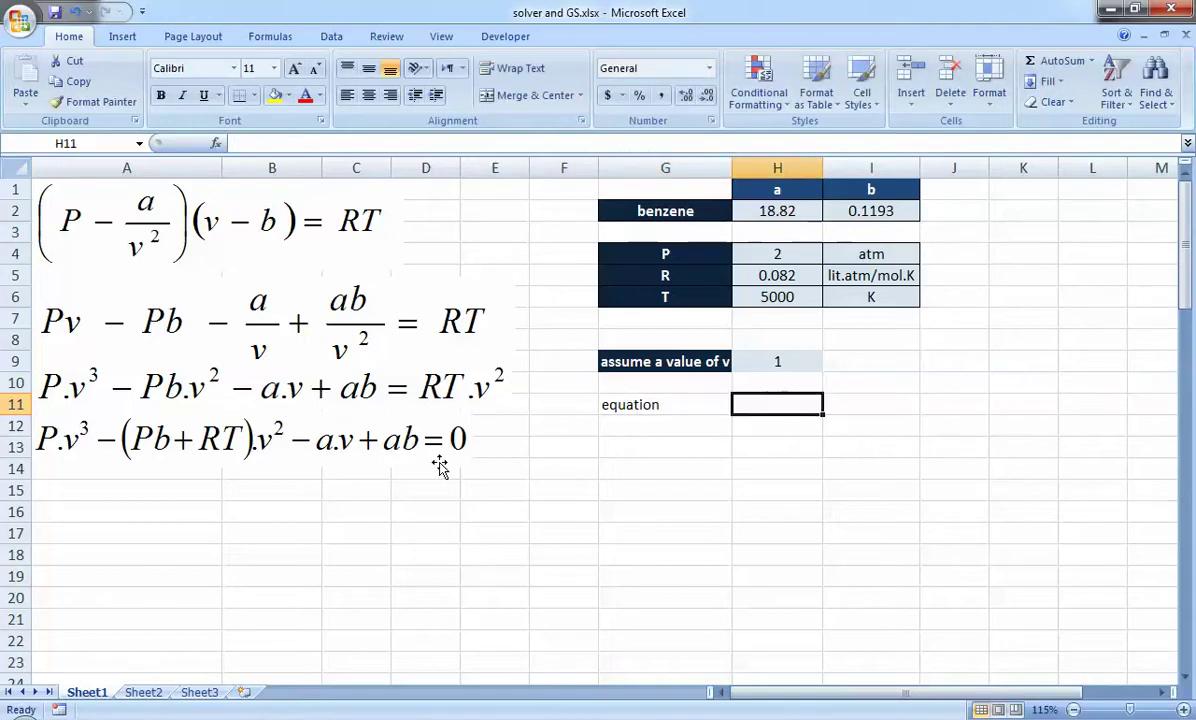
# Begin the formula in H11 with the cubic term =H4*H9^3 followed by a minus sign and an opening parenthesis.
pyautogui.write('=')
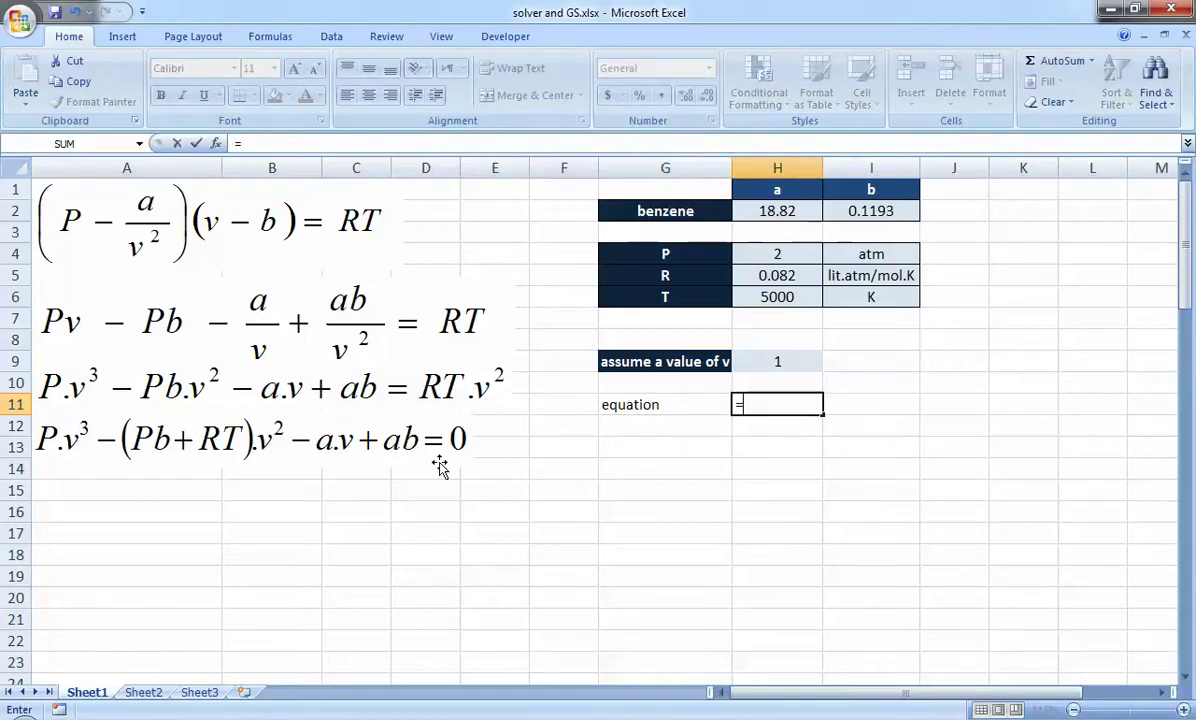
pyautogui.press('Up')
pyautogui.press('Up')
pyautogui.press('Up')
pyautogui.press('Up')
pyautogui.press('Up')
pyautogui.press('Up')
pyautogui.press('Up')
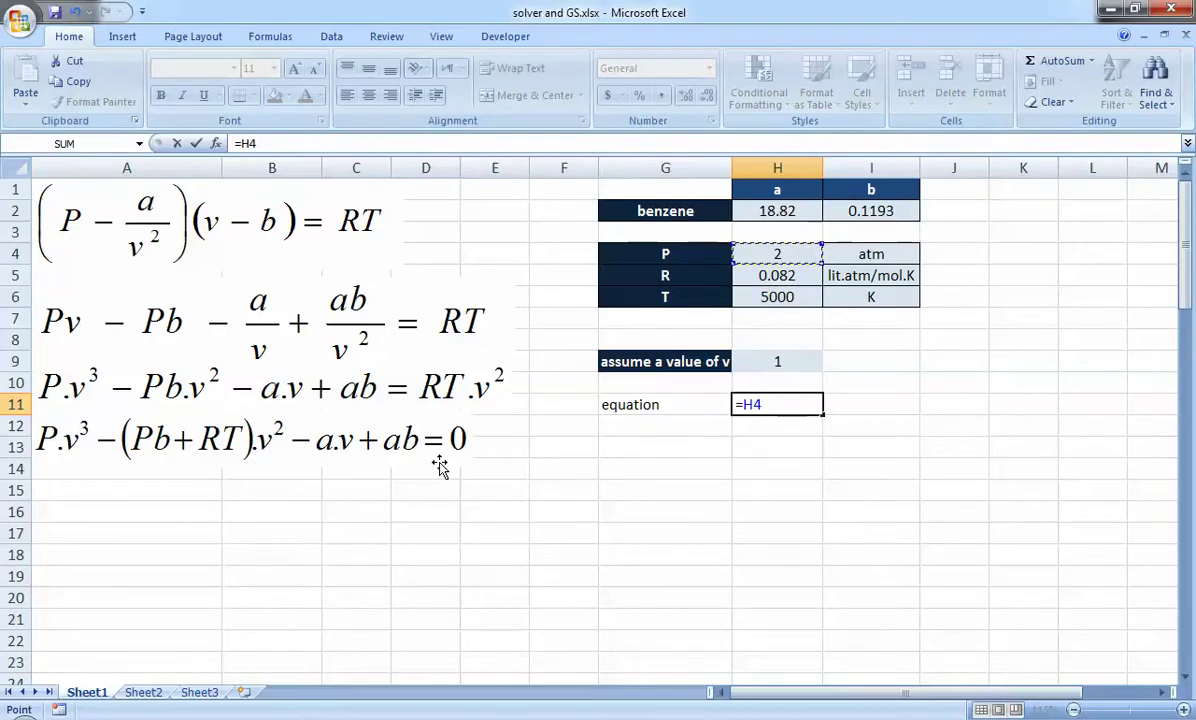
pyautogui.write('*')
pyautogui.press('Up')
pyautogui.press('Up')
pyautogui.press('Left')
pyautogui.press('Right')
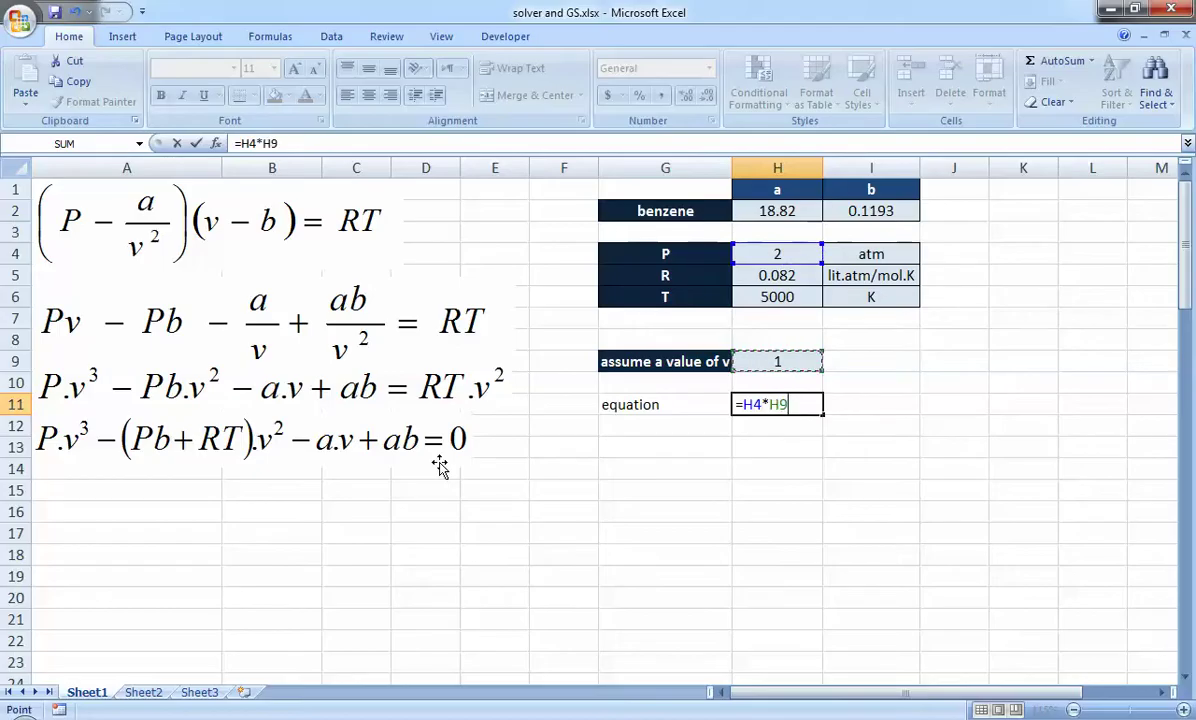
pyautogui.write('^3-(')
# Add the P times b product, H4*I2, inside the parenthesis of the H11 formula.
pyautogui.press('Up')
pyautogui.press('Up')
pyautogui.press('Up')
pyautogui.press('Up')
pyautogui.press('Up')
pyautogui.press('Up')
pyautogui.press('Up')
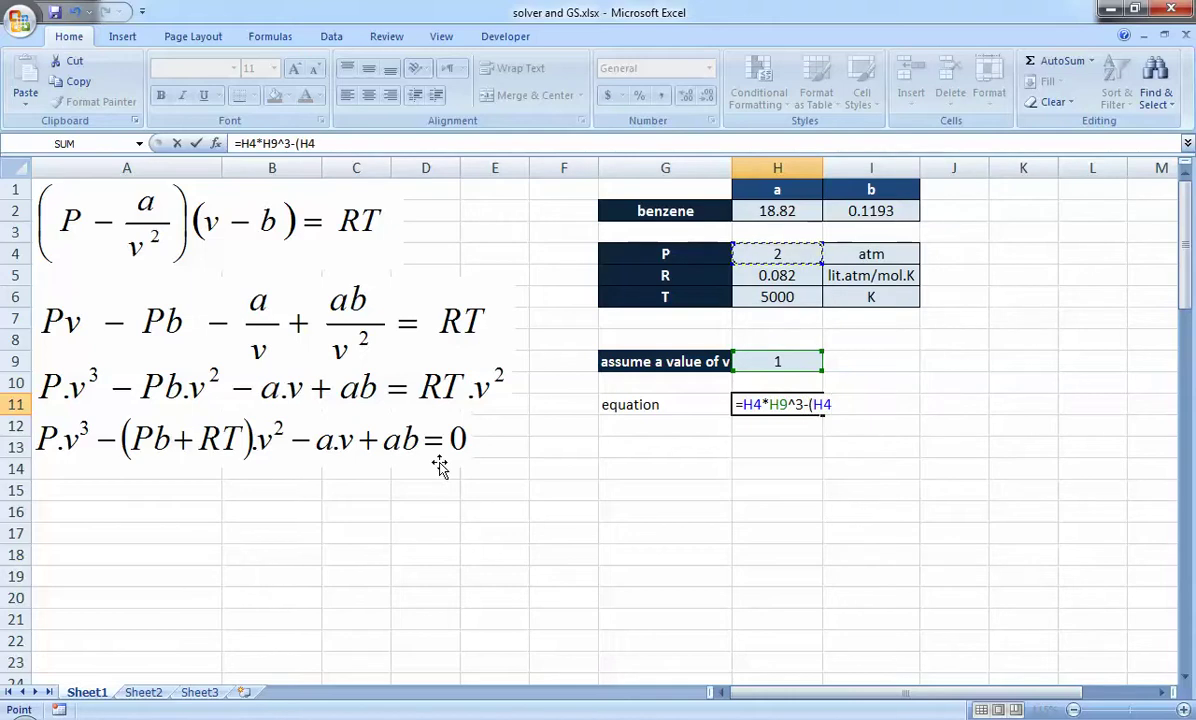
pyautogui.write('*')
pyautogui.press('Up')
pyautogui.press('Up')
pyautogui.press('Up')
pyautogui.press('Up')
pyautogui.press('Up')
pyautogui.press('Up')
pyautogui.press('Up')
pyautogui.press('Up')
pyautogui.press('Up')
pyautogui.press('Right')
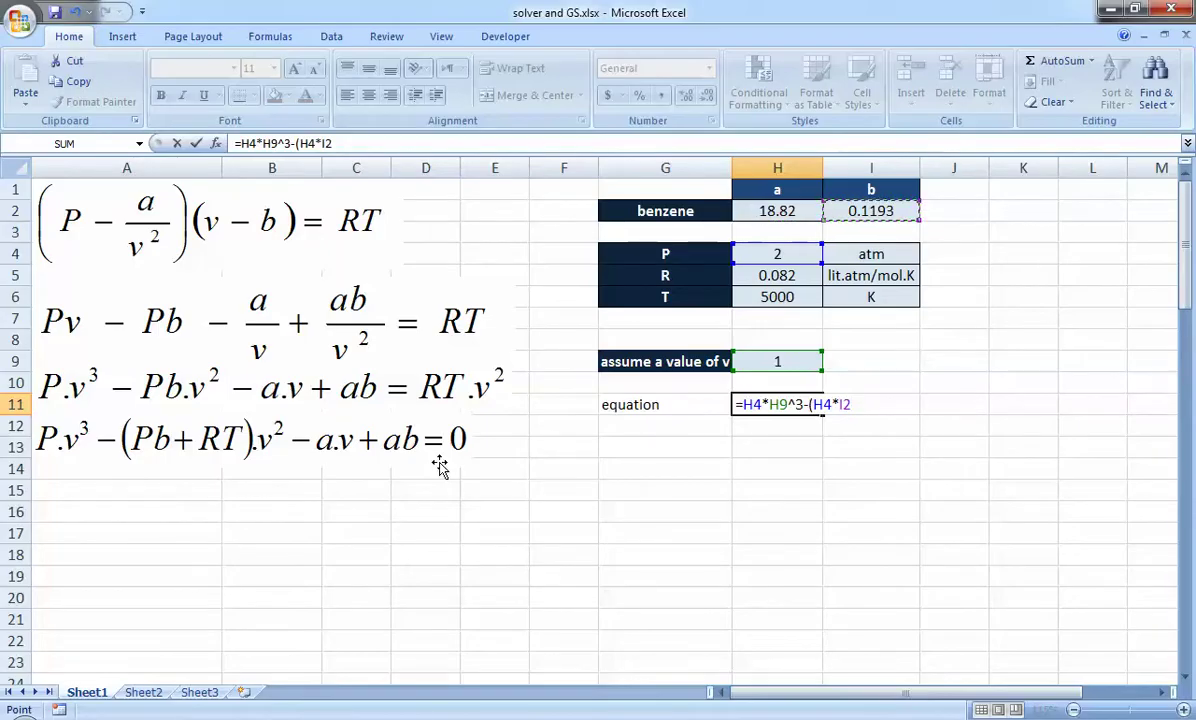
# Add the R times T product, +H5*H6, to the H11 formula and close the parenthesis.
pyautogui.write('+')
pyautogui.press('Left')
pyautogui.press('Down')
pyautogui.press('Down')
pyautogui.press('Down')
pyautogui.press('Down')
pyautogui.press('Down')
pyautogui.press('Down')
pyautogui.press('Up')
pyautogui.press('Up')
pyautogui.press('Up')
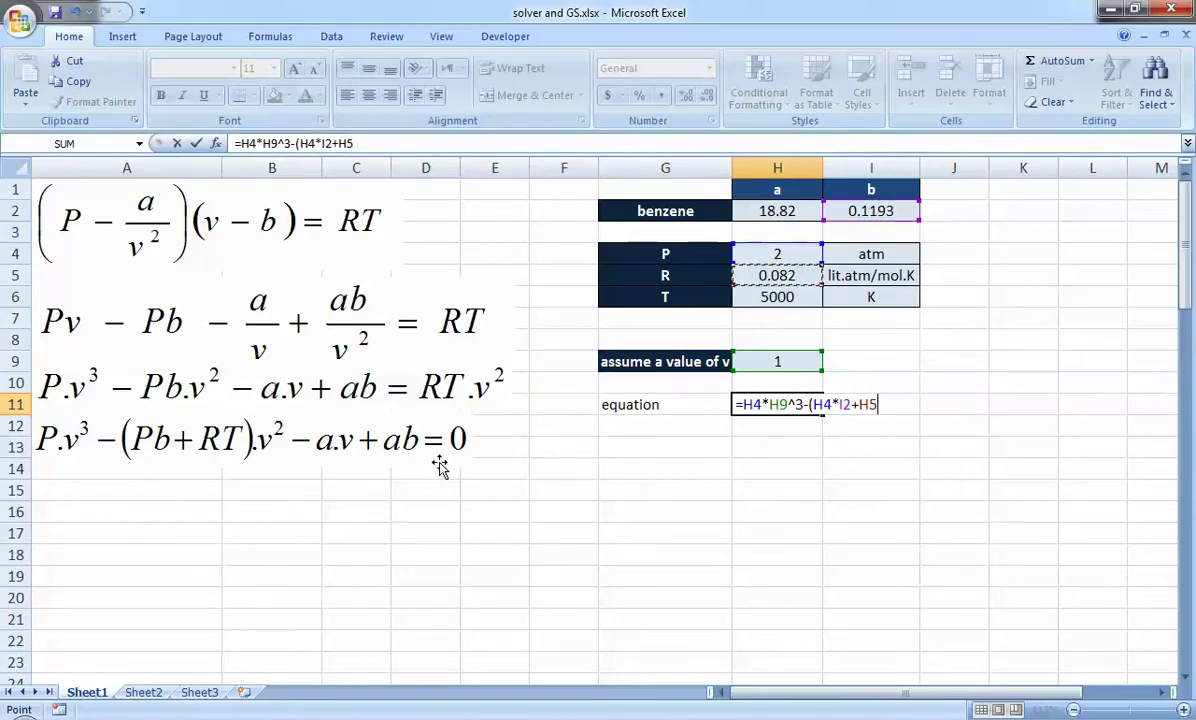
pyautogui.write('*')
pyautogui.press('Up')
pyautogui.press('Up')
pyautogui.press('Up')
pyautogui.press('Up')
pyautogui.press('Up')
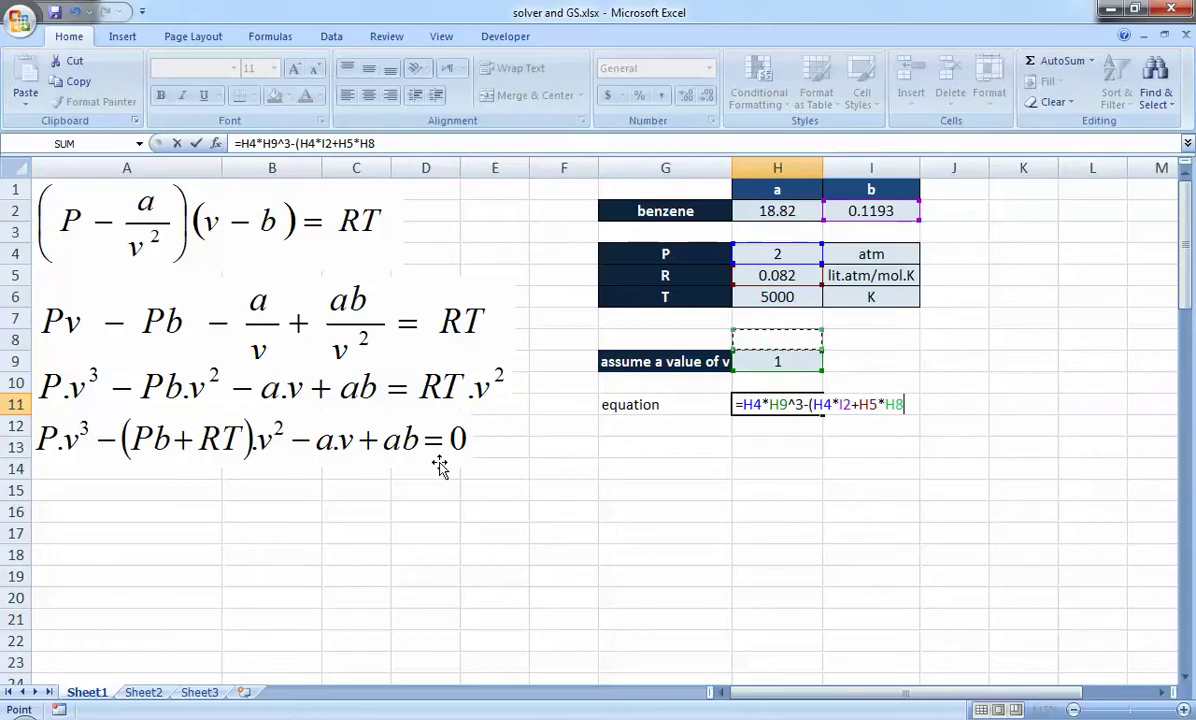
pyautogui.write(')')
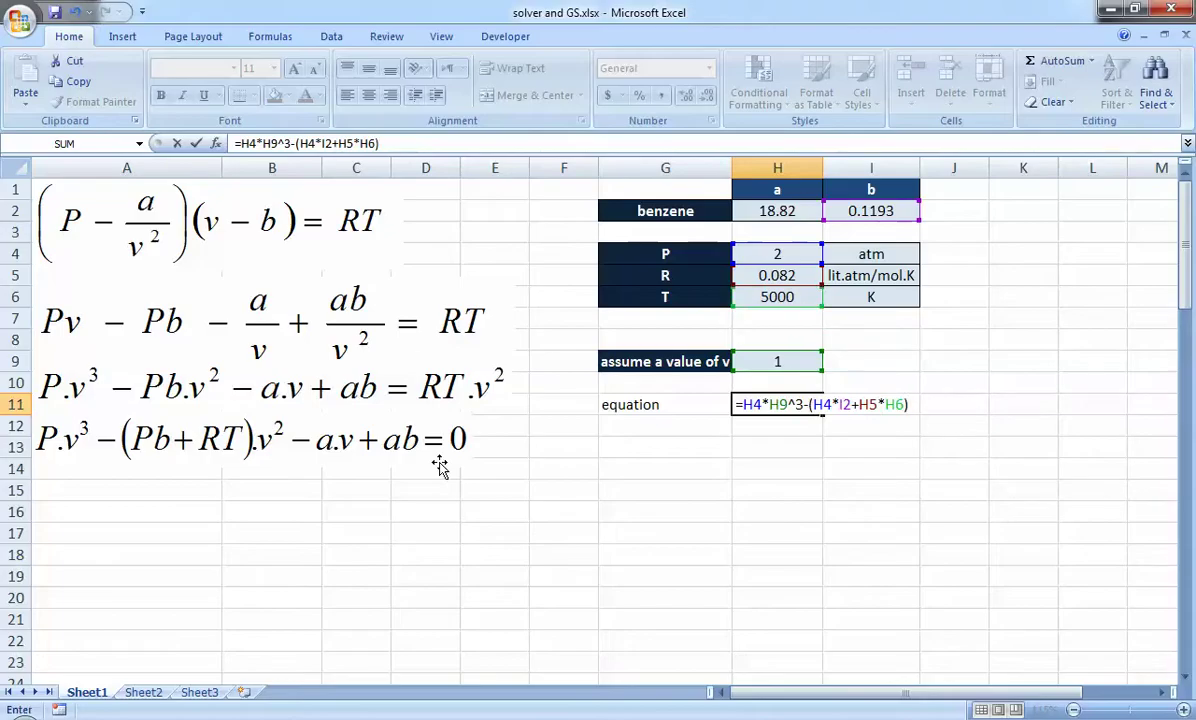
# Subtract the a times v term by appending -H2*H9 to the H11 formula.
pyautogui.write('-')
pyautogui.press('Up')
pyautogui.press('Up')
pyautogui.press('Up')
pyautogui.press('Up')
pyautogui.press('Up')
pyautogui.press('Up')
pyautogui.press('Up')
pyautogui.press('Up')
pyautogui.press('Up')
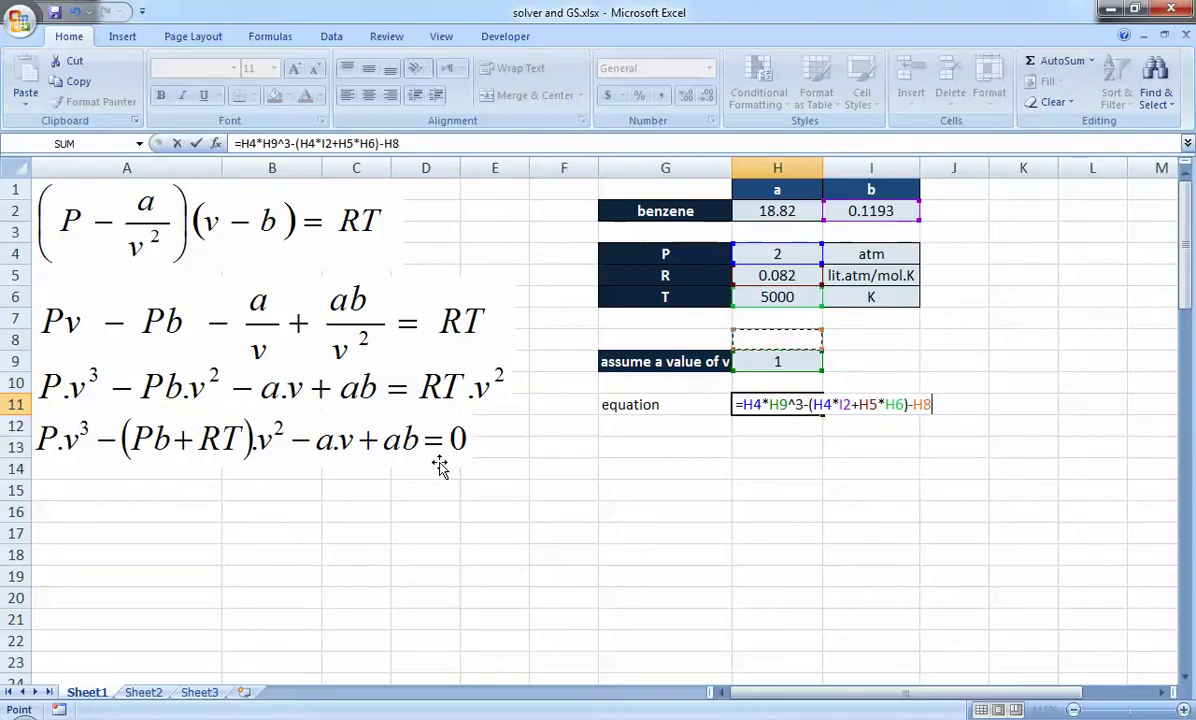
pyautogui.write('*')
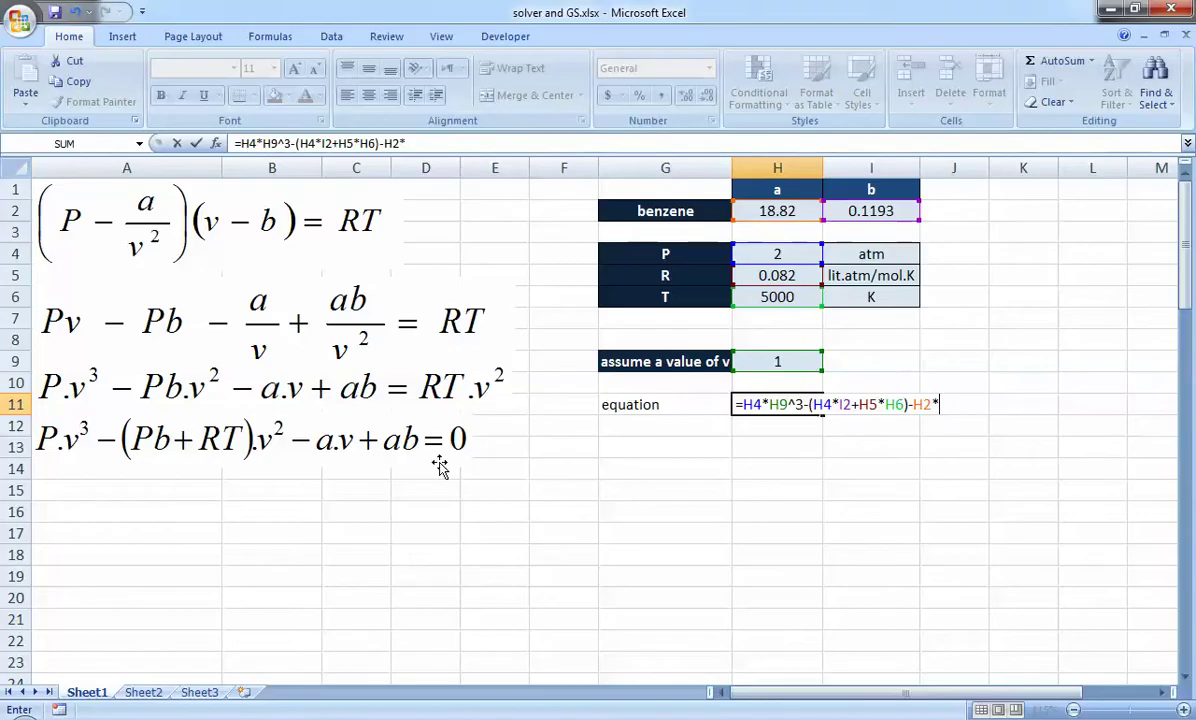
pyautogui.press('Up')
pyautogui.press('Up')
# Append +H2+I2 to the H11 formula and commit it.
pyautogui.write('+')
pyautogui.press('Up')
pyautogui.press('Up')
pyautogui.press('Up')
pyautogui.press('Up')
pyautogui.press('Up')
pyautogui.press('Up')
pyautogui.press('Up')
pyautogui.press('Up')
pyautogui.press('Up')
pyautogui.press('Up')
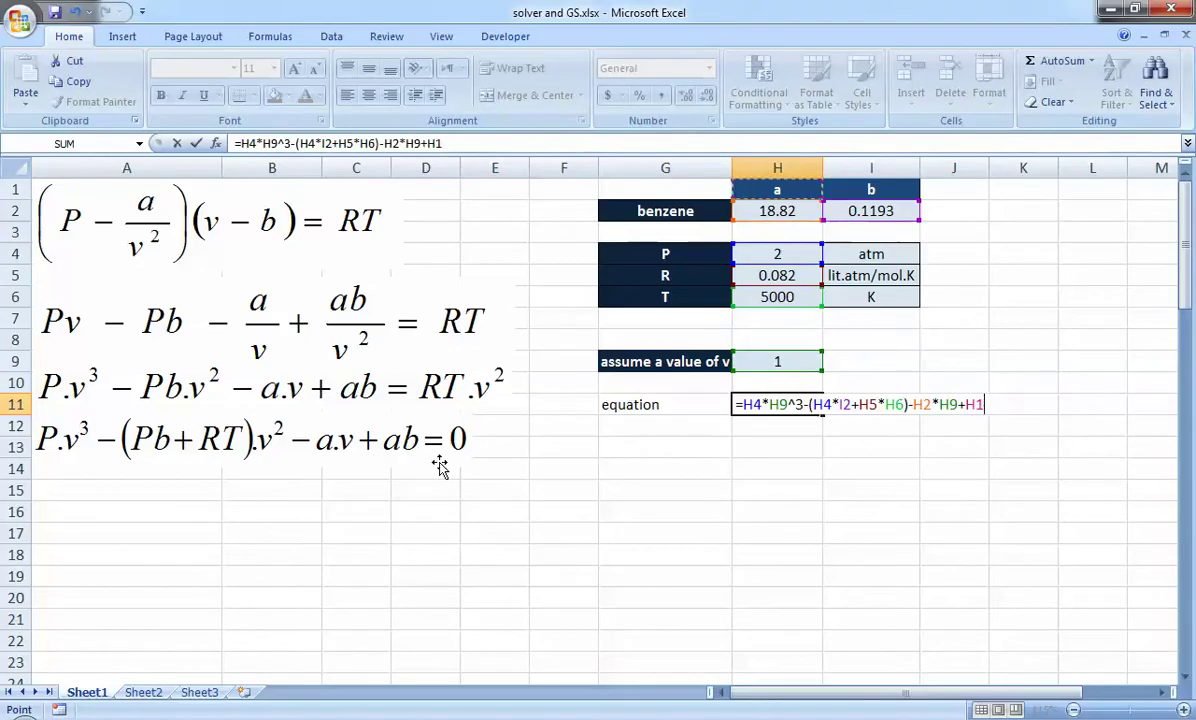
pyautogui.press('Down')
pyautogui.write('+')
pyautogui.press('Right')
pyautogui.press('Up')
pyautogui.press('Up')
pyautogui.press('Up')
pyautogui.press('Up')
pyautogui.press('Up')
pyautogui.press('Up')
pyautogui.press('Up')
pyautogui.press('Up')
pyautogui.press('Up')
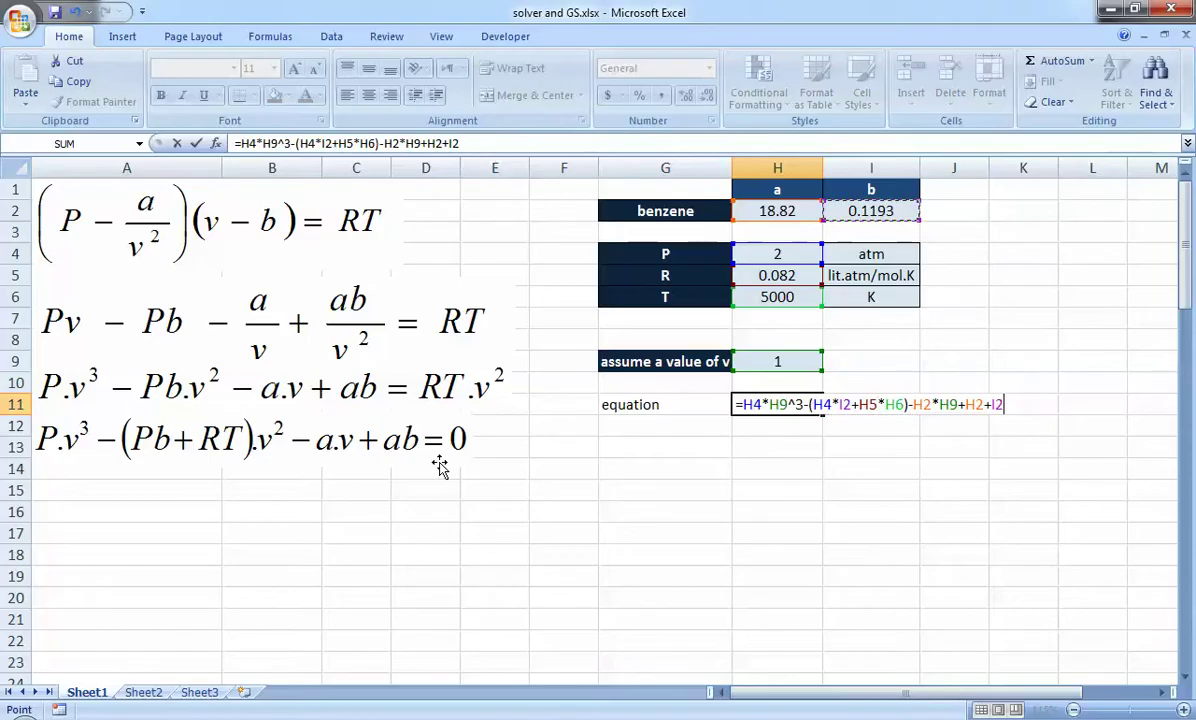
pyautogui.press('Return')
# Open the formula in H11 and examine its cell references against the written equation.
pyautogui.press('Up')
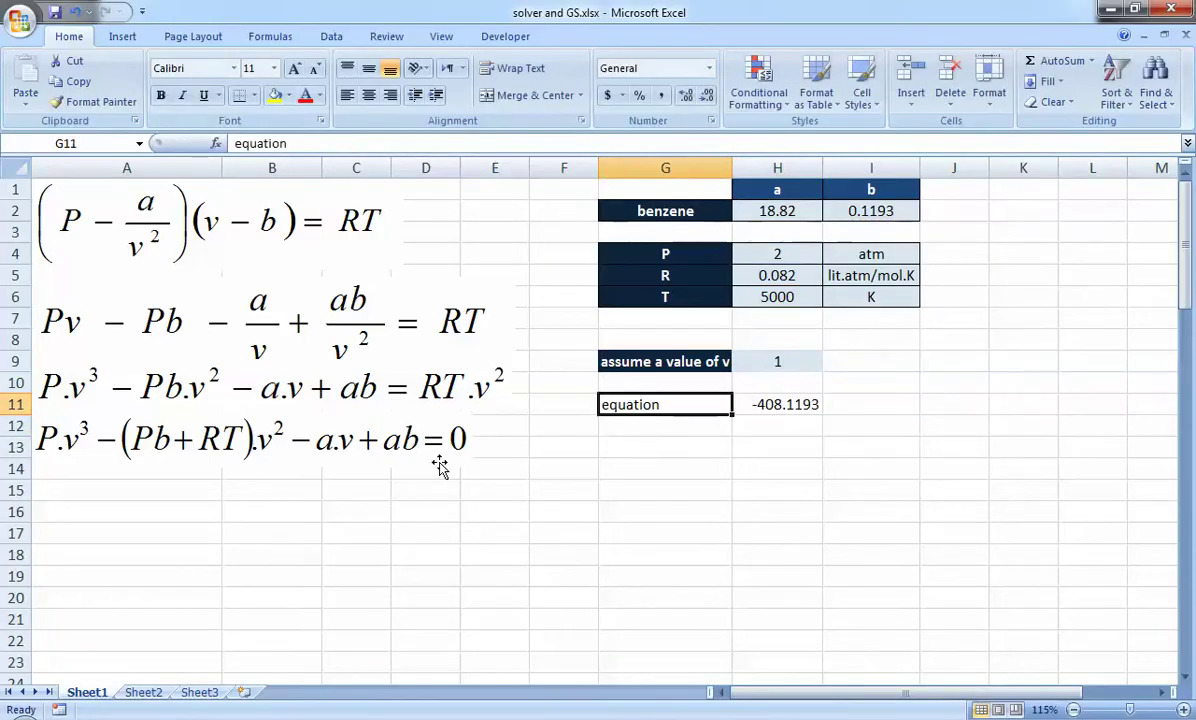
pyautogui.press('Up')
pyautogui.press('Up')
pyautogui.press('Right')
pyautogui.press('Down')
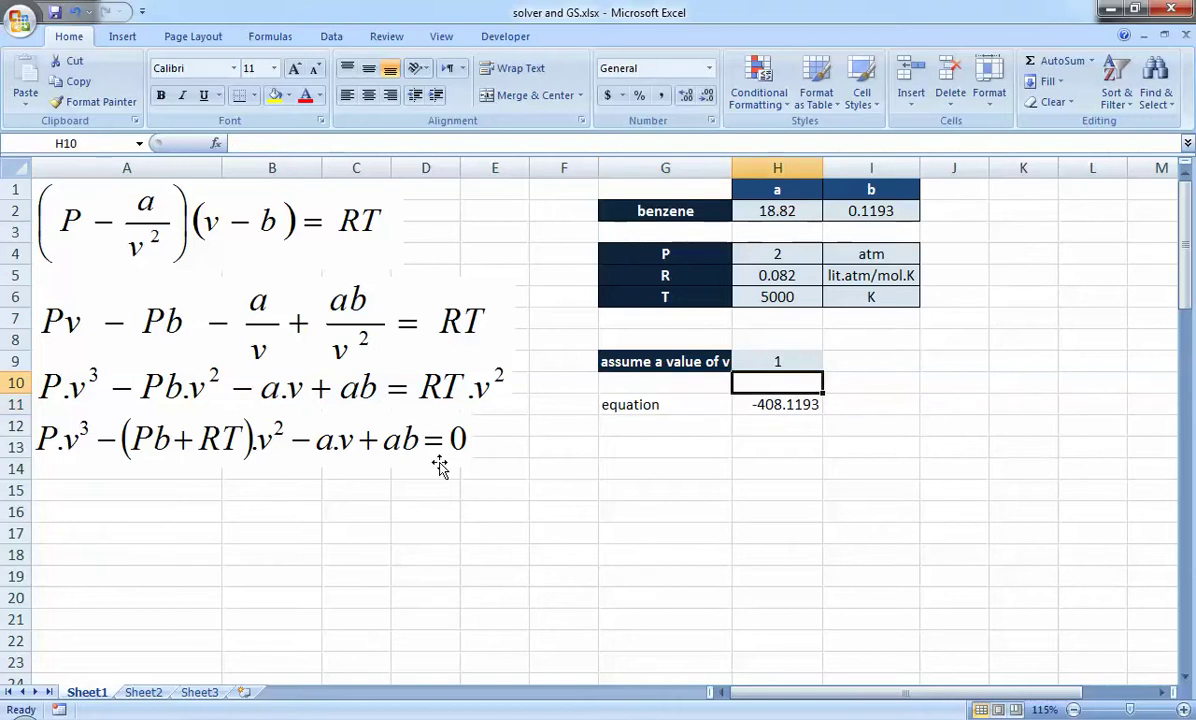
pyautogui.press('Up')
pyautogui.press('F2')
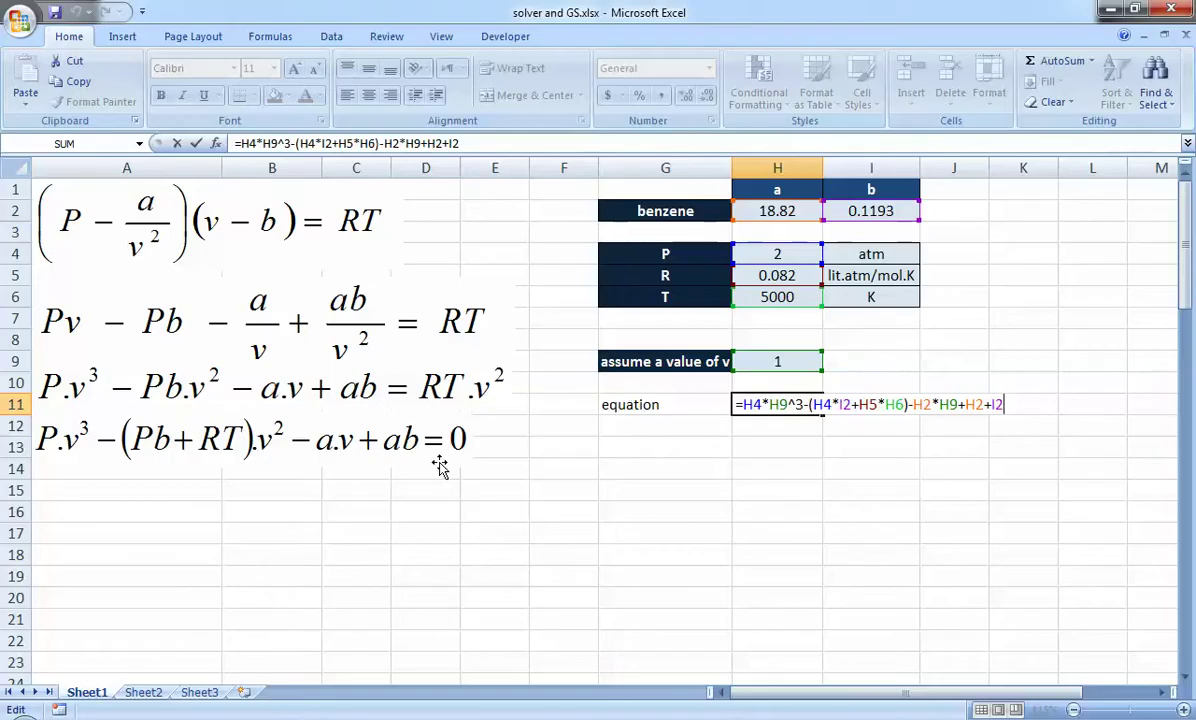
pyautogui.hotkey('ctrl', 'Return')
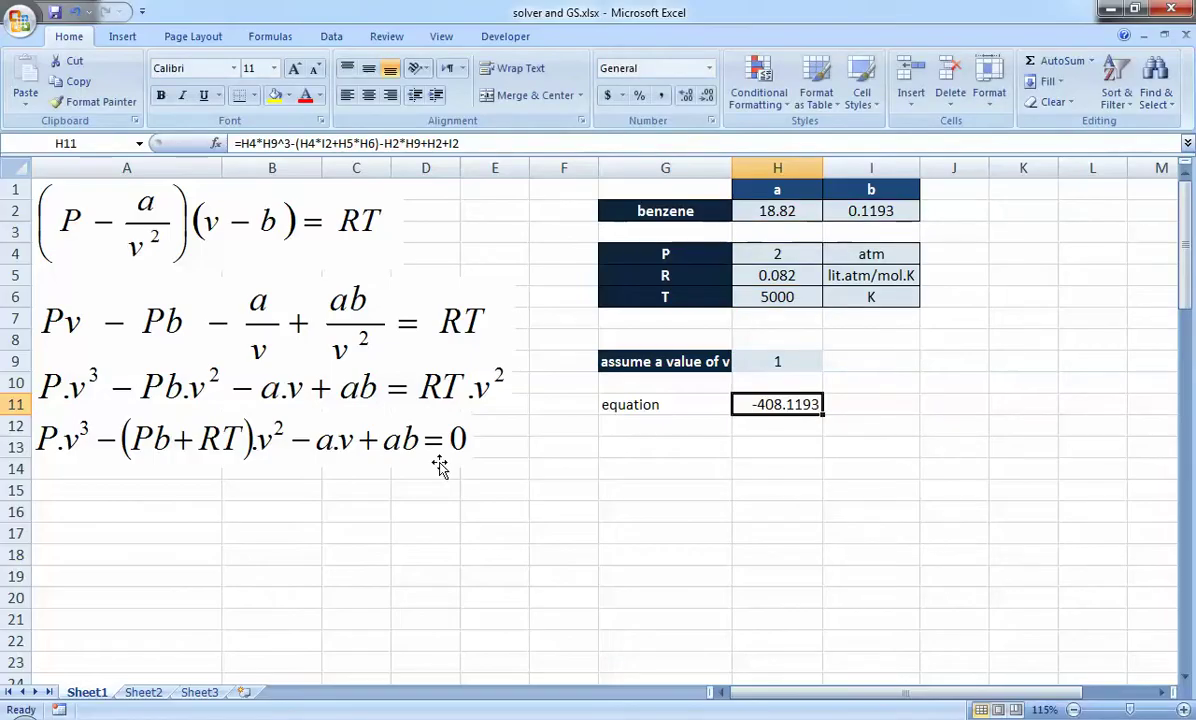
# Try 2 as the assumed value of v in H9.
pyautogui.press('Up')
pyautogui.press('Up')
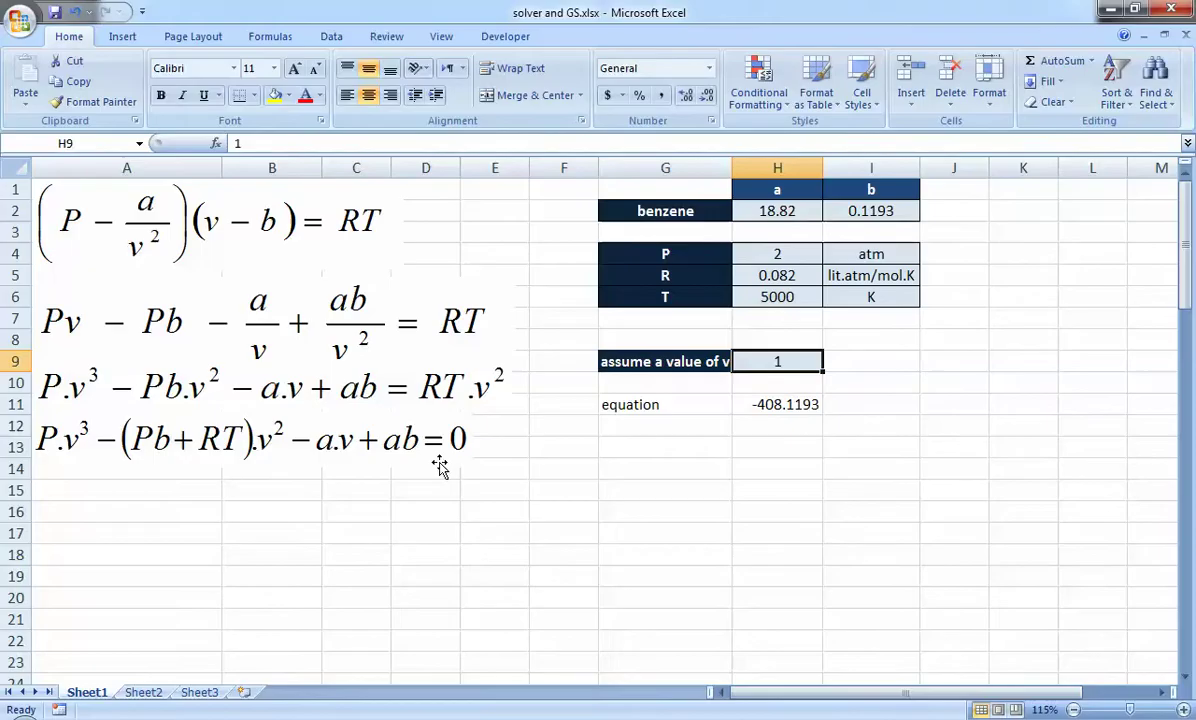
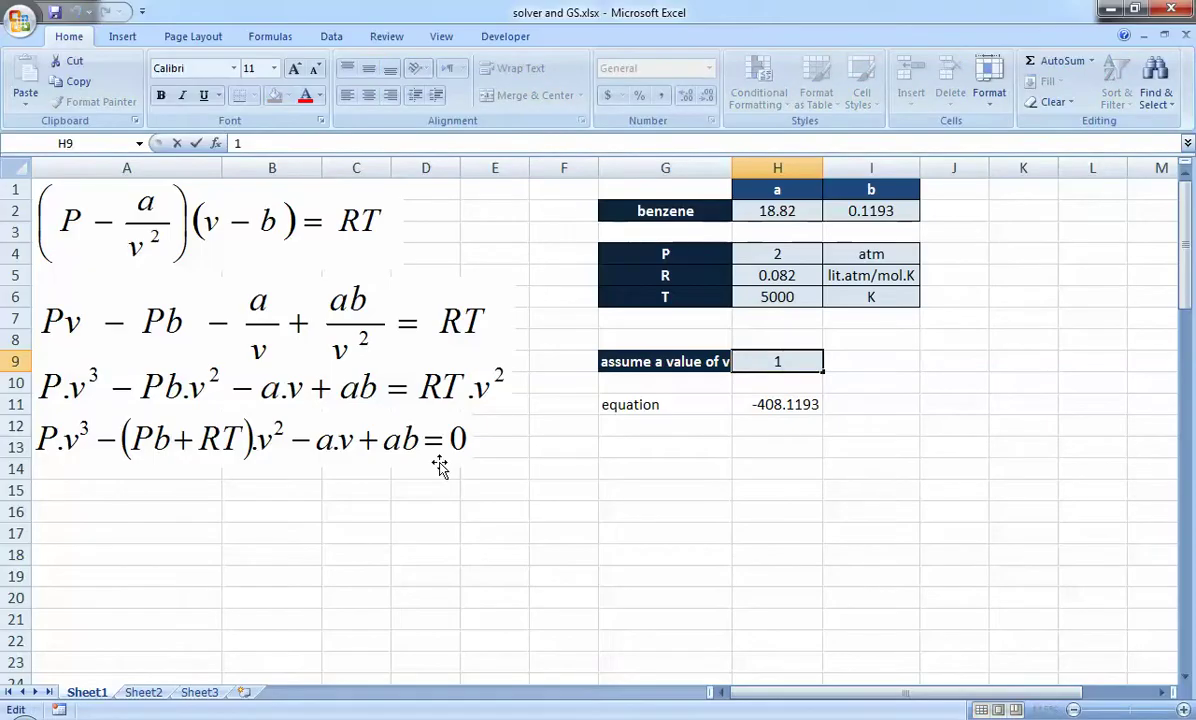
pyautogui.write('2')
pyautogui.press('Return')
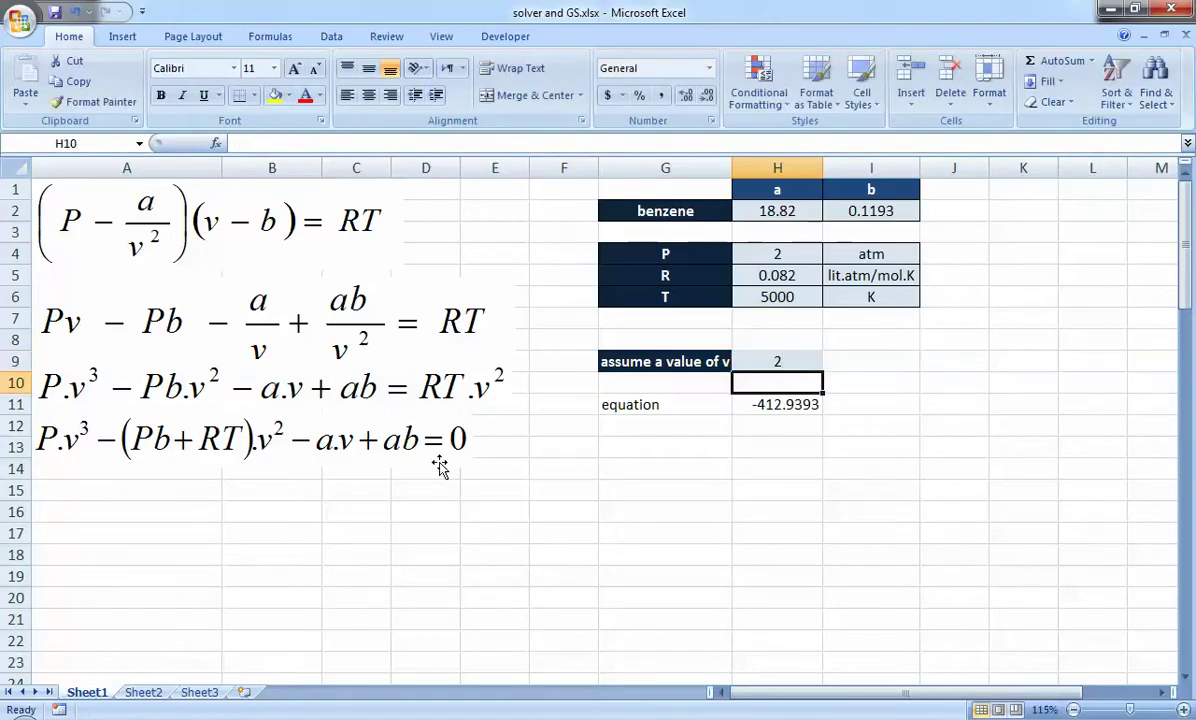
# Set the assumed value of v in H9 to 0.5.
pyautogui.press('Up')
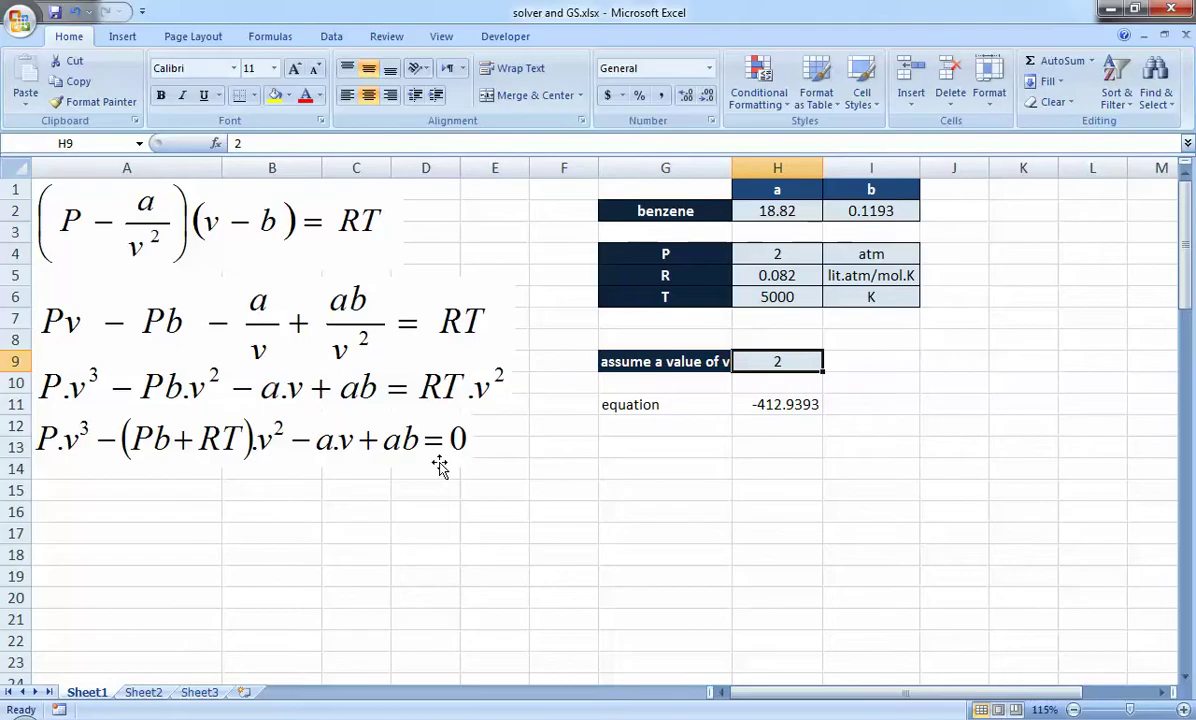
pyautogui.write('0.5')
pyautogui.press('Return')
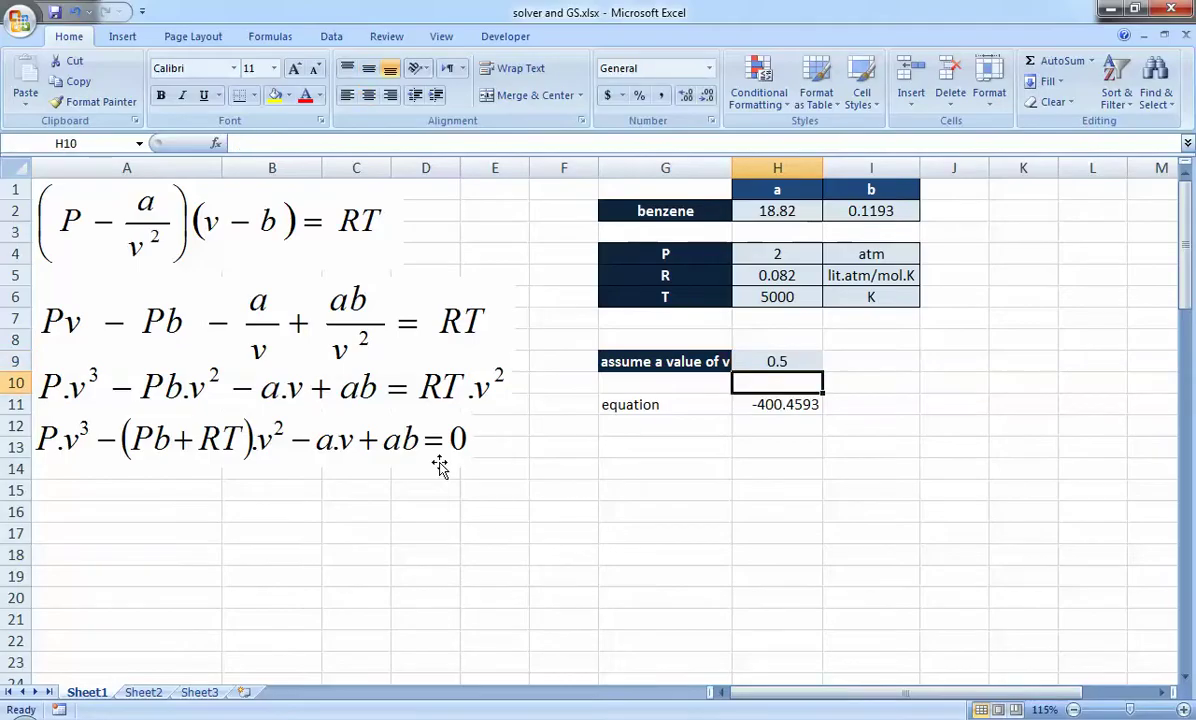
# Try to bring the H11 equation to 0 with Goal Seek by changing the assumed v in H9.
pyautogui.press('Up')
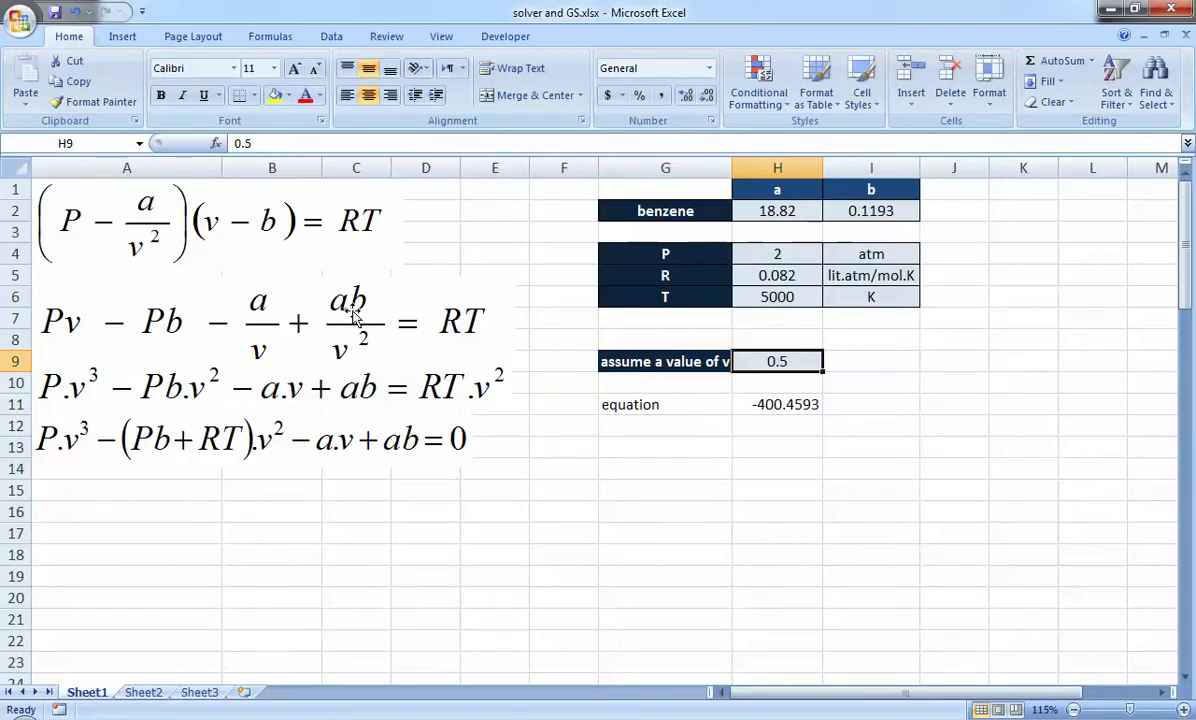
pyautogui.click(326, 37)
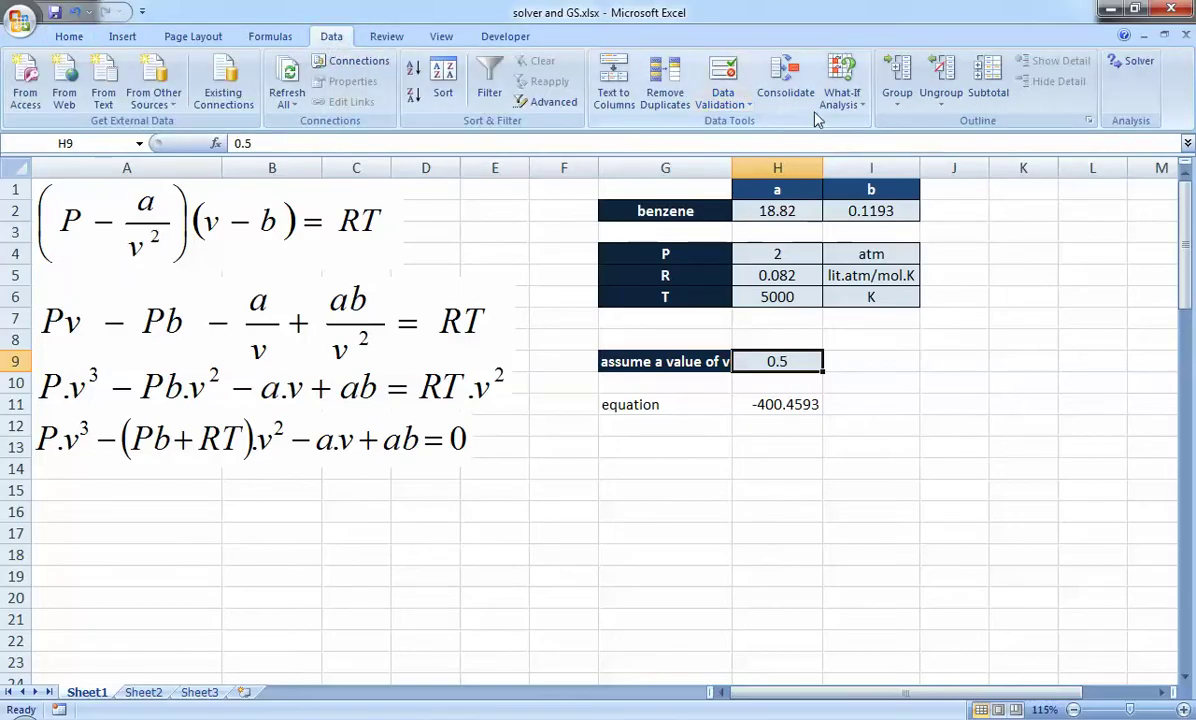
pyautogui.click(842, 90)
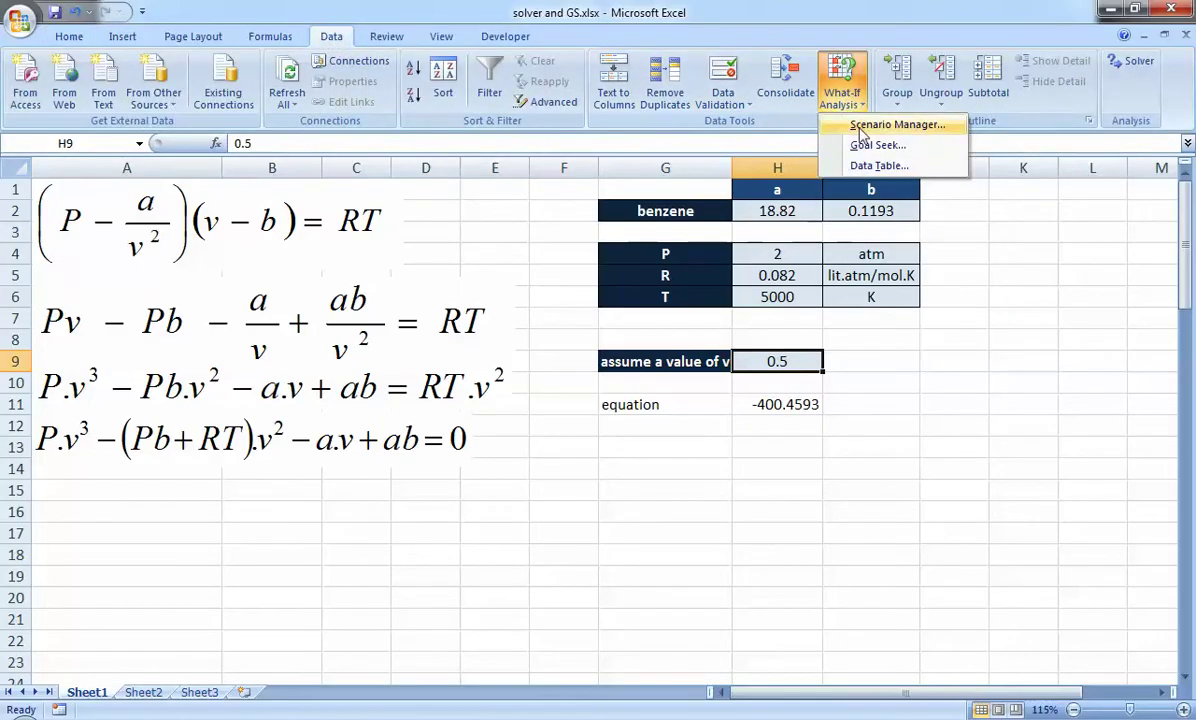
pyautogui.click(931, 149)
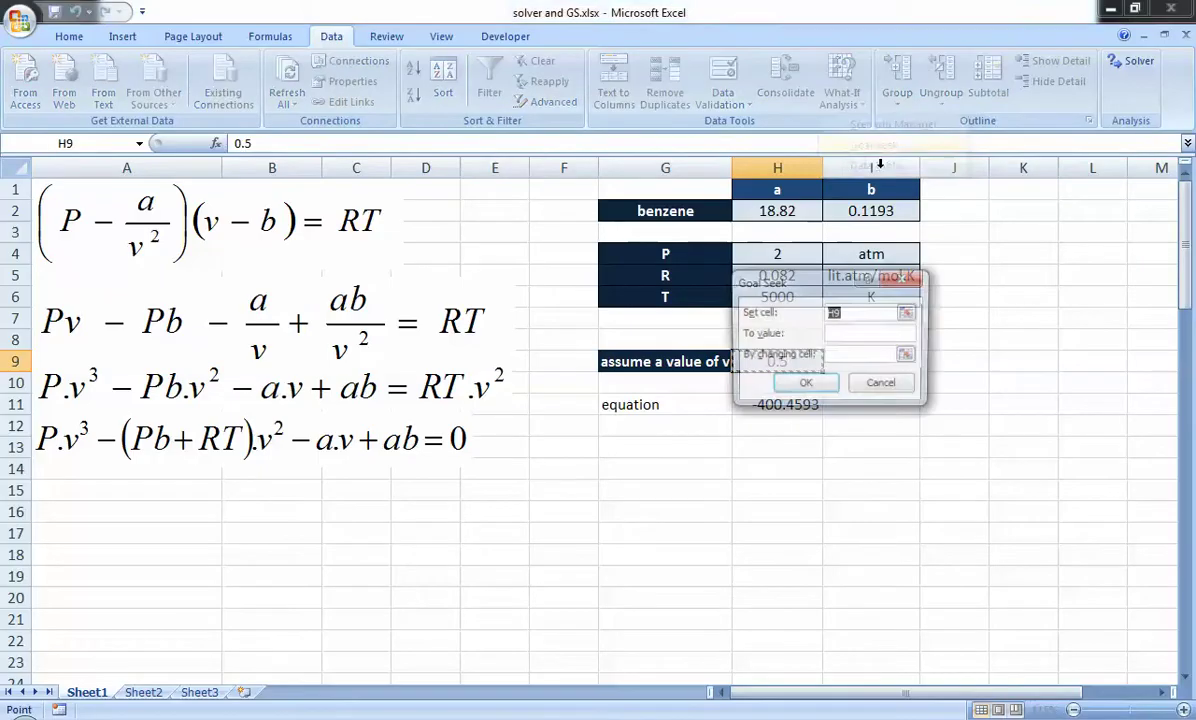
pyautogui.moveTo(829, 289); pyautogui.dragTo(957, 256)
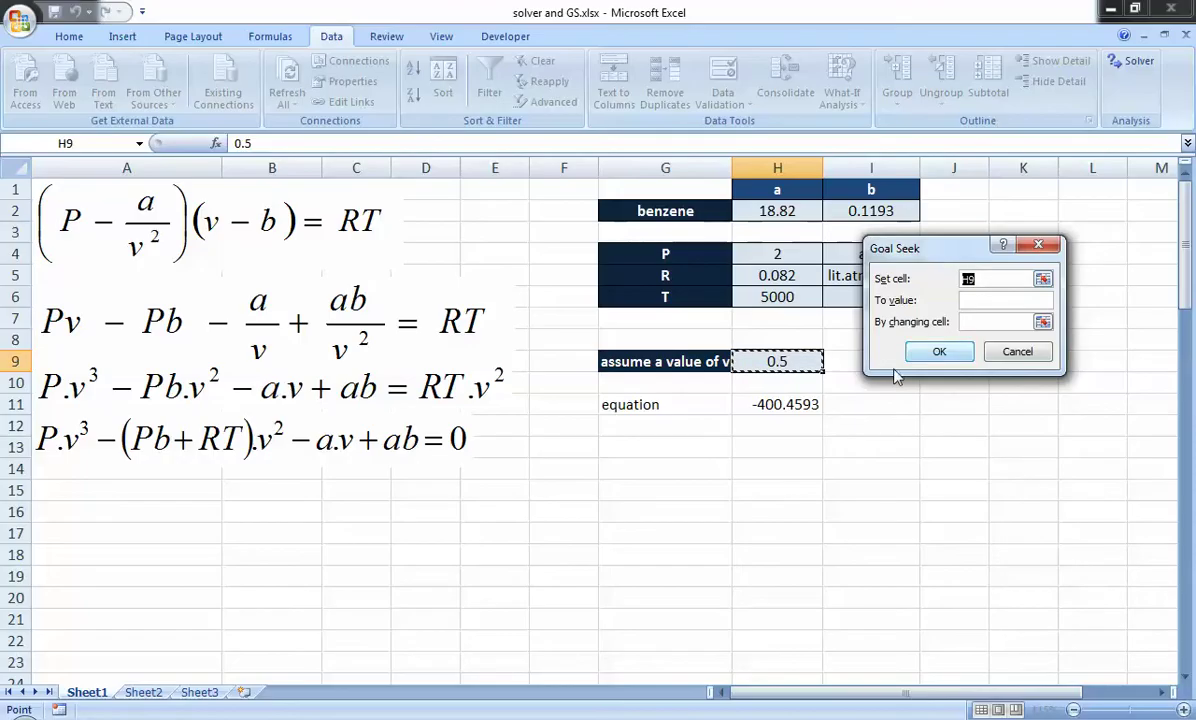
pyautogui.click(805, 402)
pyautogui.click(978, 300)
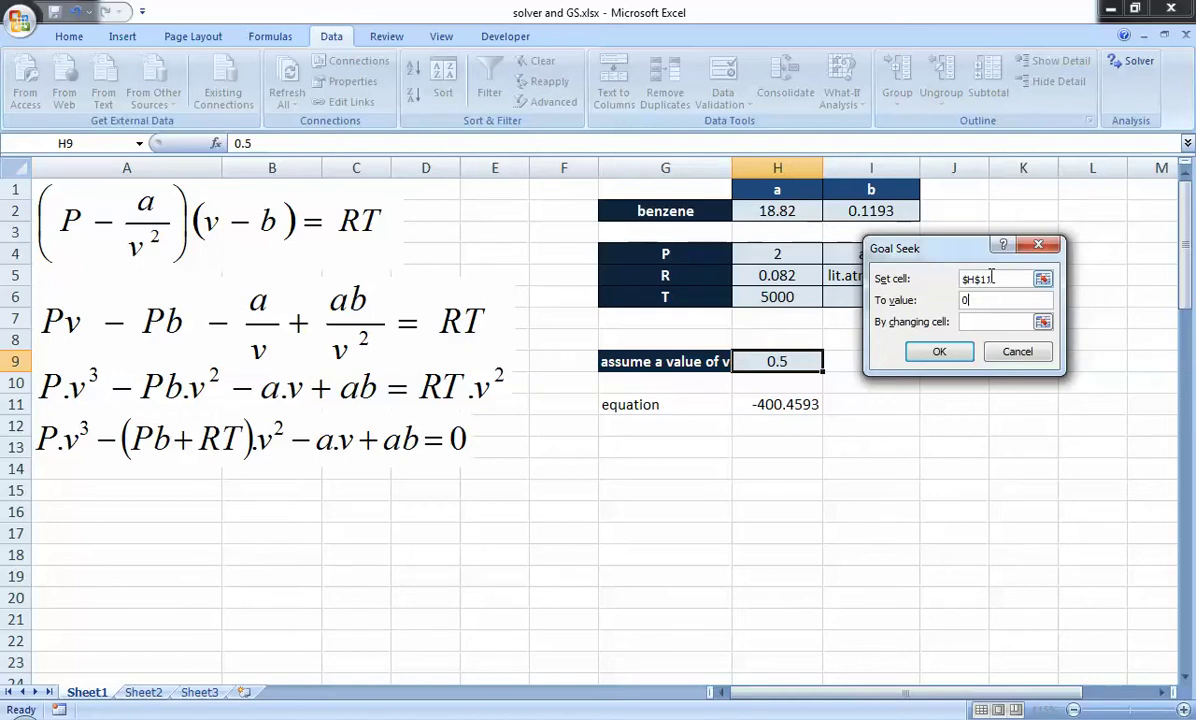
pyautogui.click(990, 322)
pyautogui.click(780, 360)
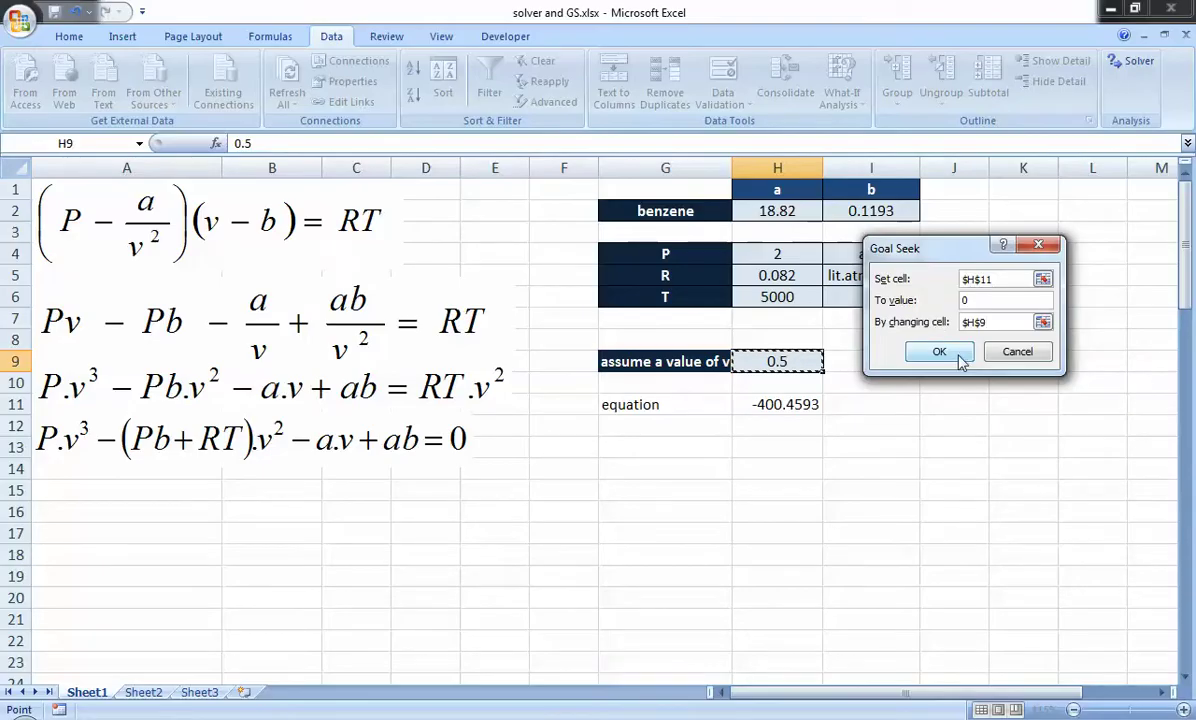
pyautogui.click(940, 352)
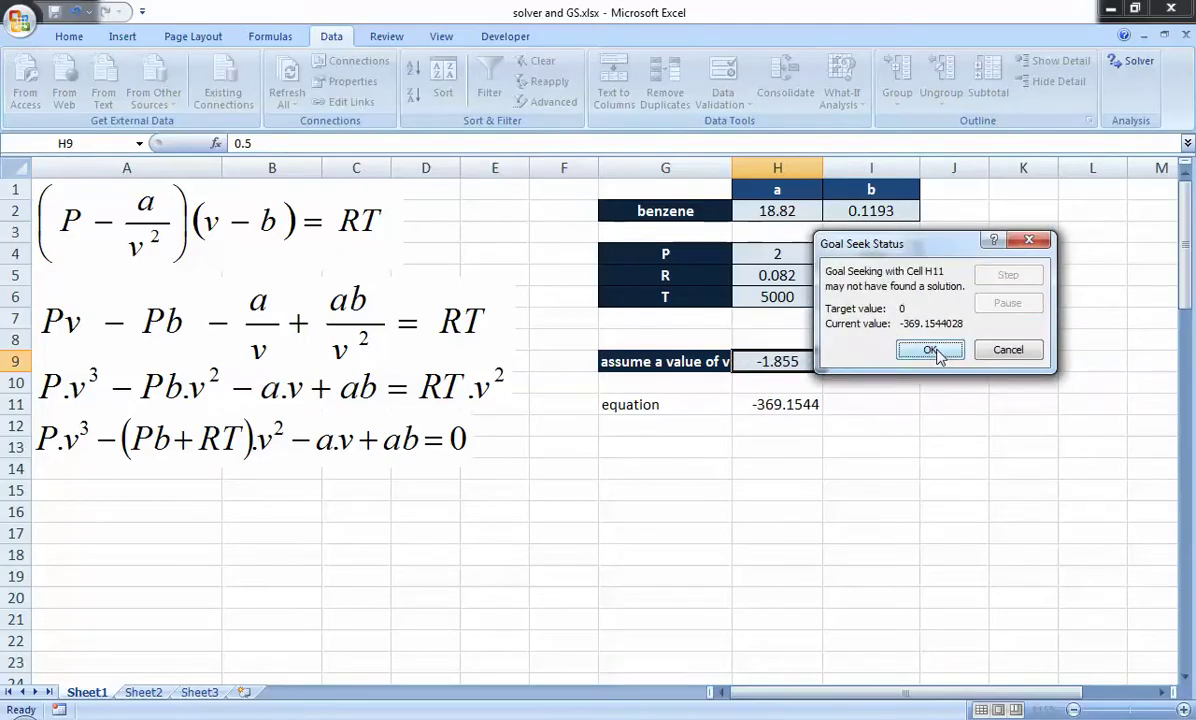
pyautogui.click(1037, 360)
# Insert the missing *H9^2 factor after (H4*I2+H5*H6) in the H11 formula and commit it.
pyautogui.click(782, 404)
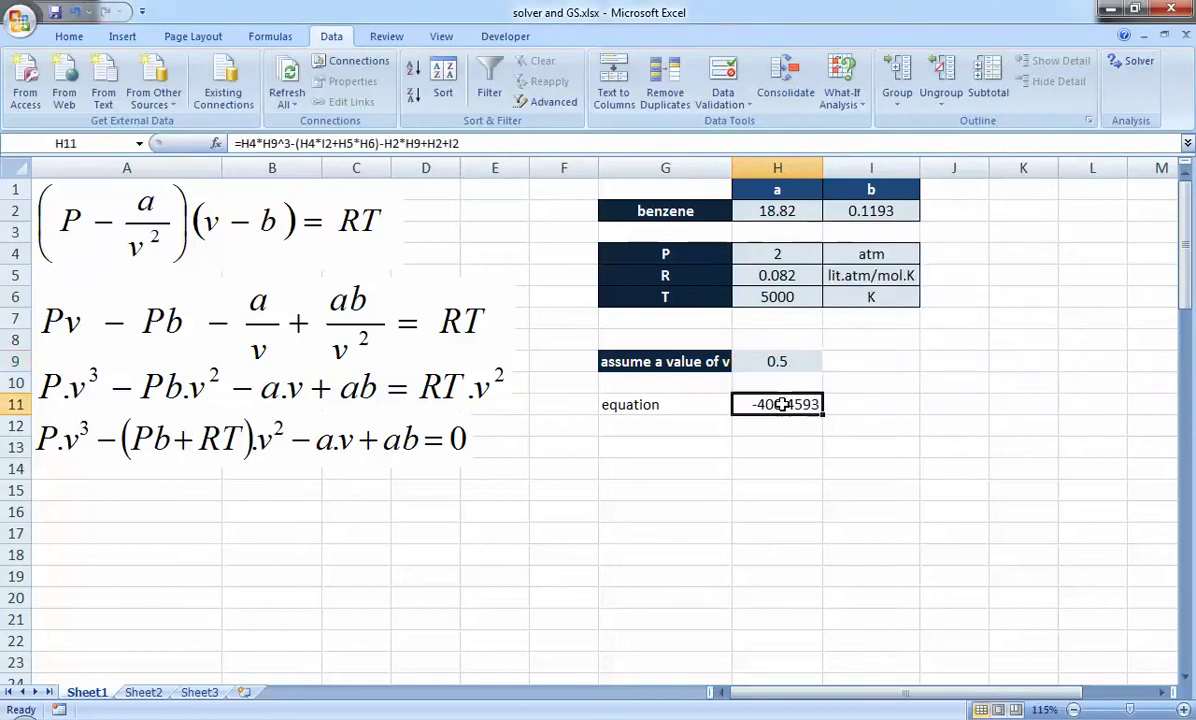
pyautogui.doubleClick(782, 404)
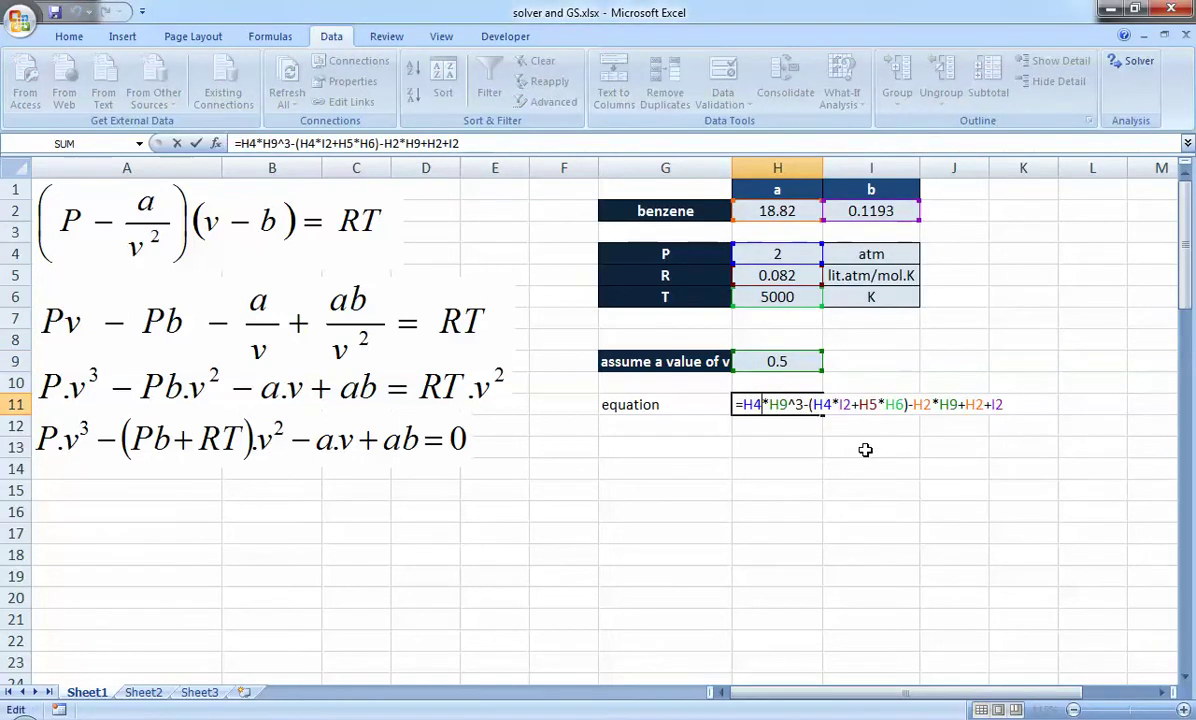
pyautogui.press('Right')
pyautogui.press('Right')
pyautogui.press('Right')
pyautogui.press('Right')
pyautogui.press('Right')
pyautogui.press('Right')
pyautogui.press('Right')
pyautogui.press('Right')
pyautogui.press('Right')
pyautogui.press('Right')
pyautogui.press('Right')
pyautogui.press('Right')
pyautogui.press('Right')
pyautogui.press('Right')
pyautogui.press('Right')
pyautogui.press('Right')
pyautogui.press('Right')
pyautogui.press('Right')
pyautogui.press('Right')
pyautogui.press('Right')
pyautogui.press('Right')
pyautogui.press('Right')
pyautogui.write('*')
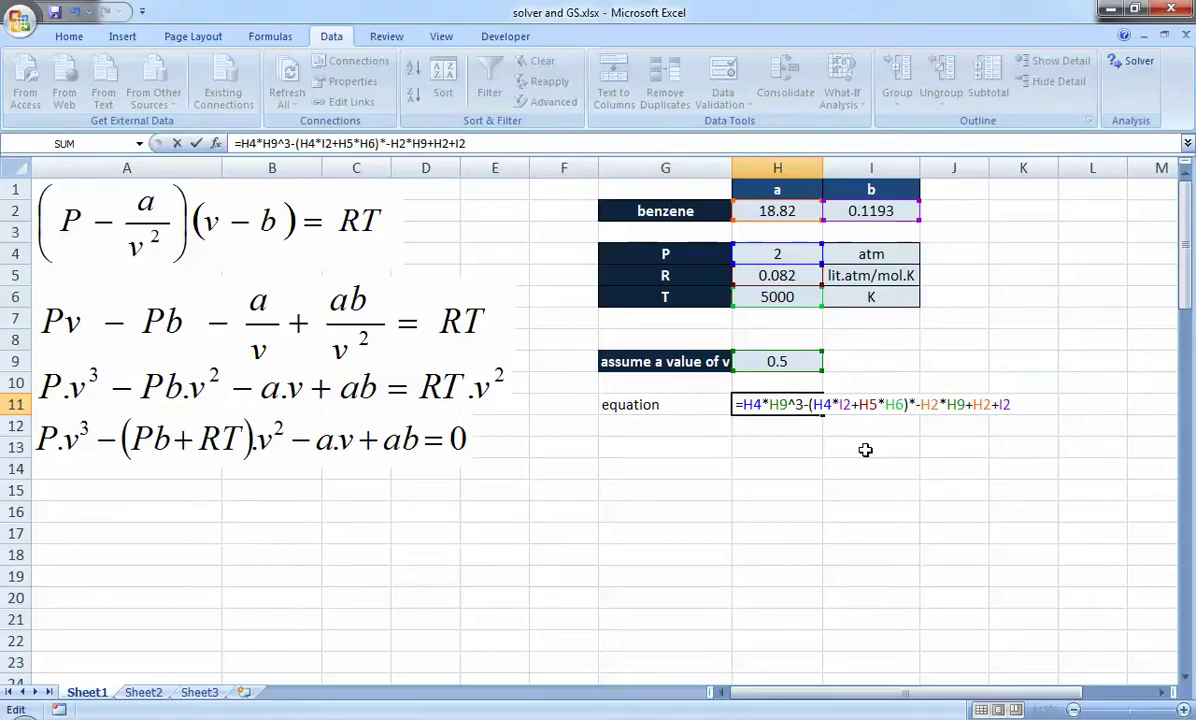
pyautogui.press('F2')
pyautogui.press('Up')
pyautogui.press('Up')
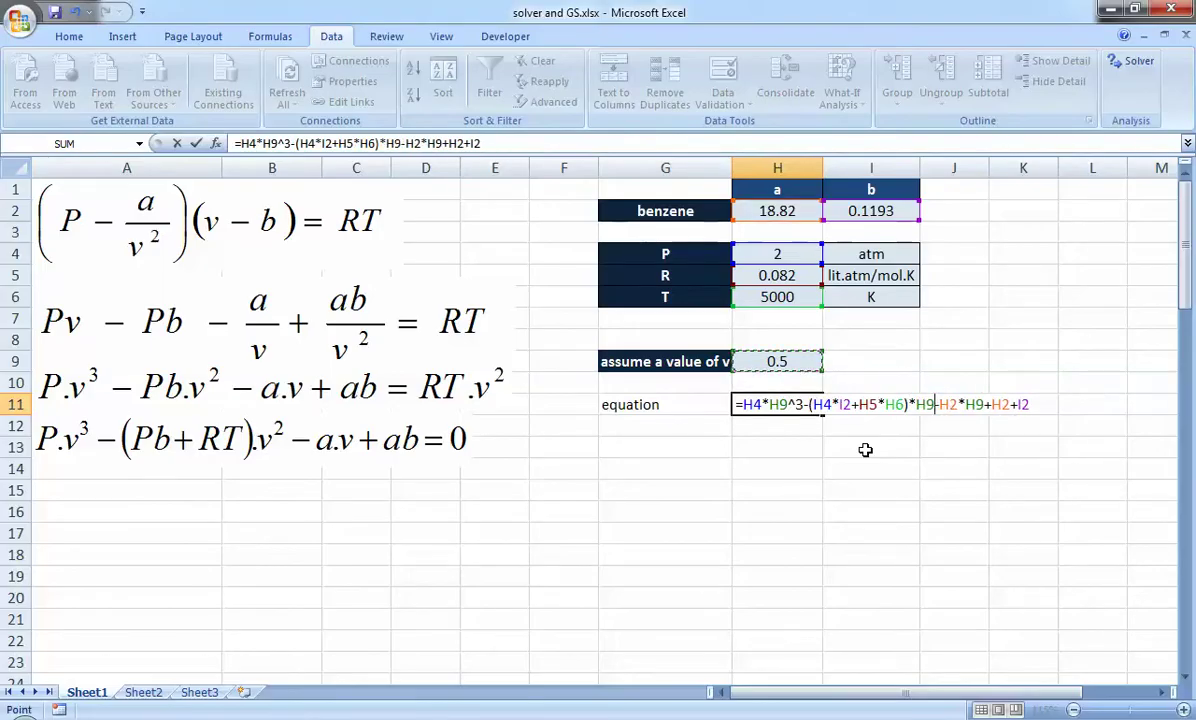
pyautogui.write('^2')
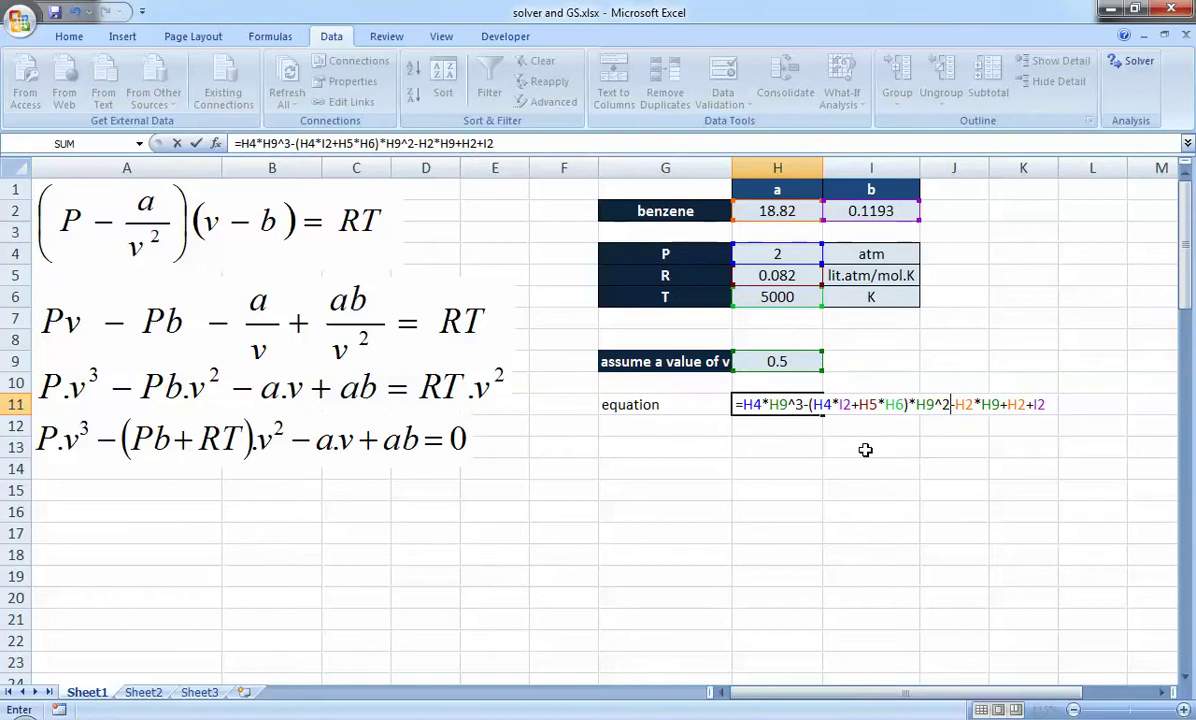
pyautogui.press('Return')
pyautogui.press('Up')
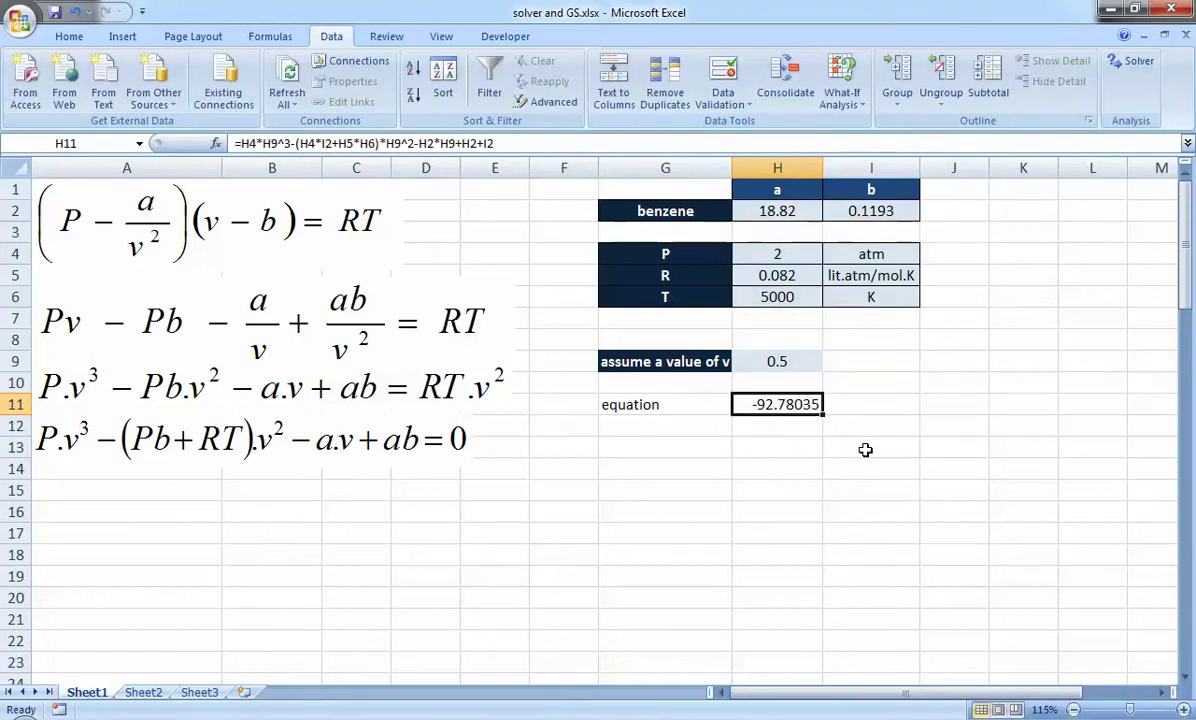
# Run Goal Seek to set H11 to 0 by changing H9, and accept the result.
pyautogui.click(841, 93)
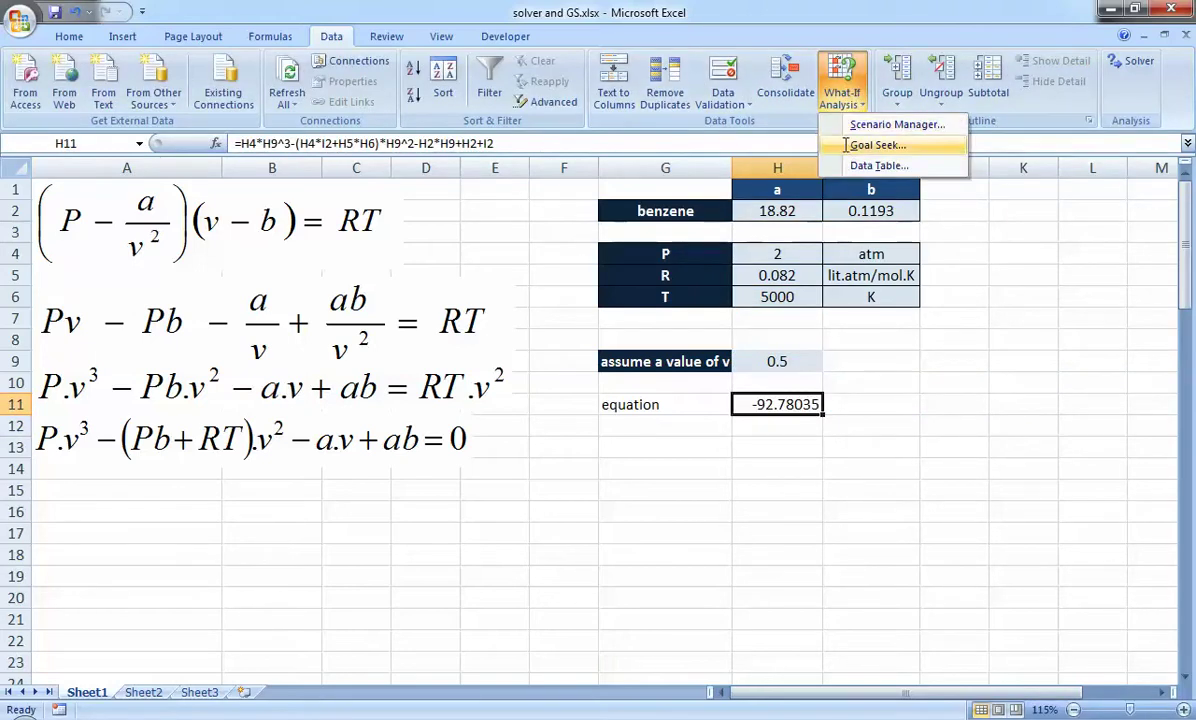
pyautogui.click(846, 145)
pyautogui.press('Tab')
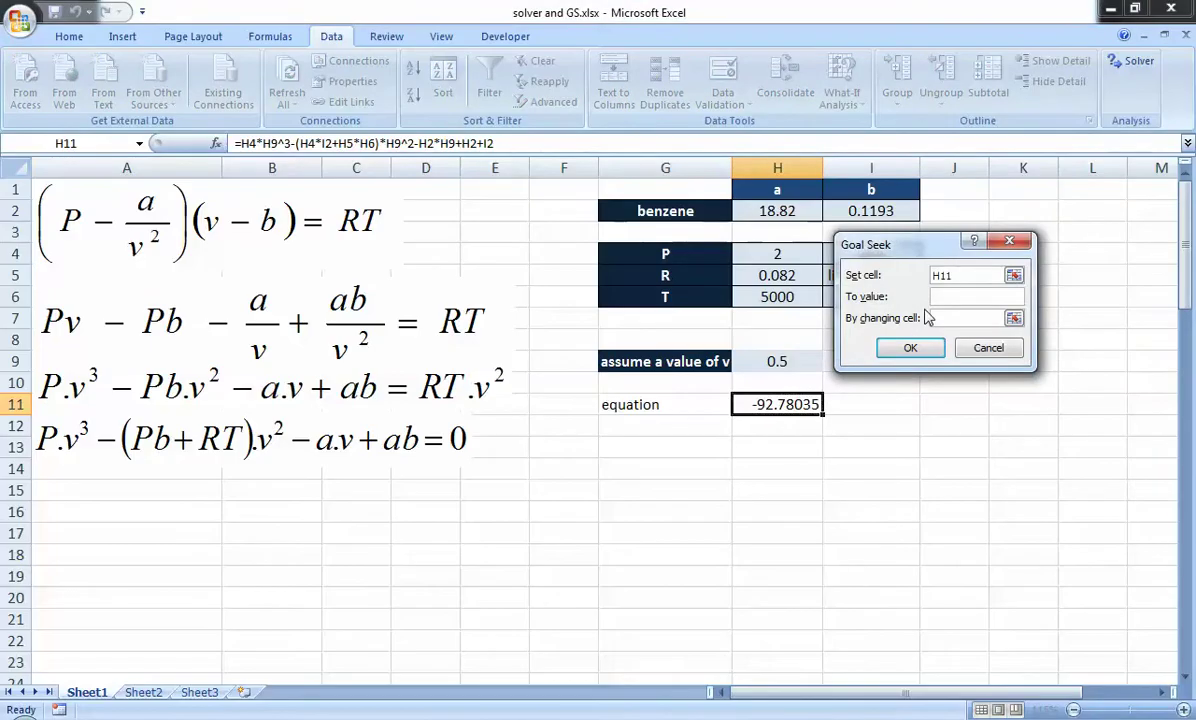
pyautogui.write('-')
pyautogui.hotkey('shift', 'Left')
pyautogui.write('0')
pyautogui.press('Tab')
pyautogui.press('Up')
pyautogui.press('Up')
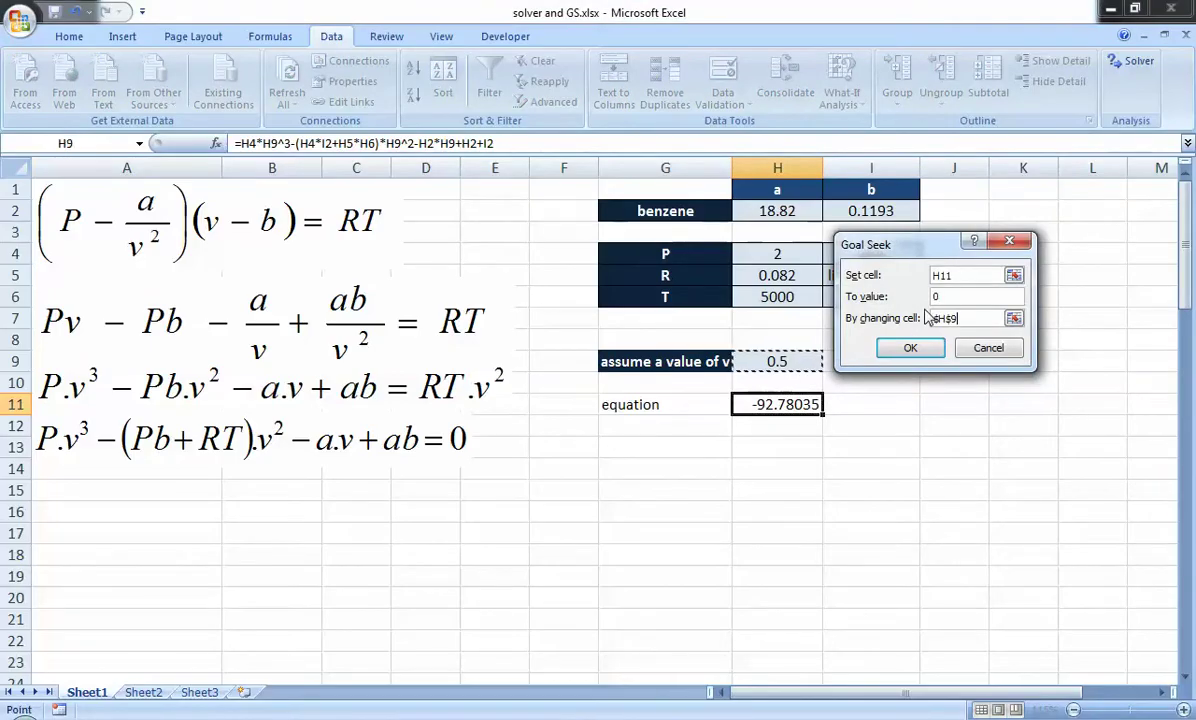
pyautogui.press('Return')
pyautogui.press('Return')
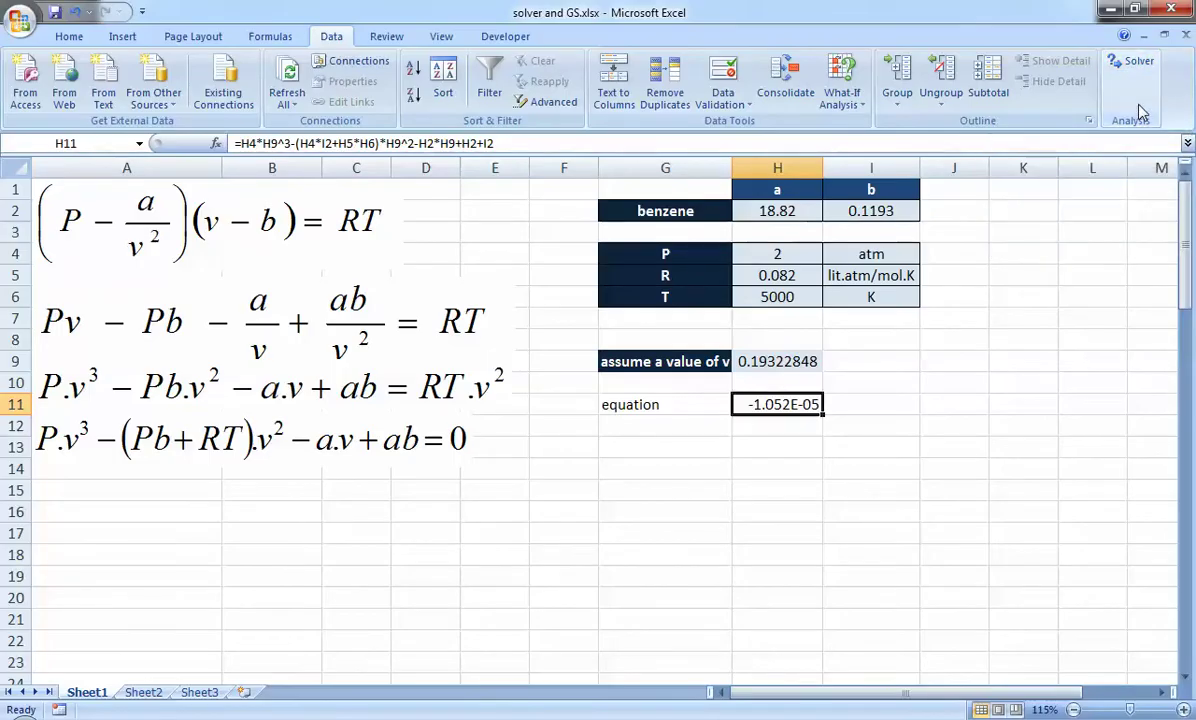
# Check in the Excel add-ins list that the Solver Add-in is enabled.
pyautogui.click(8, 21)
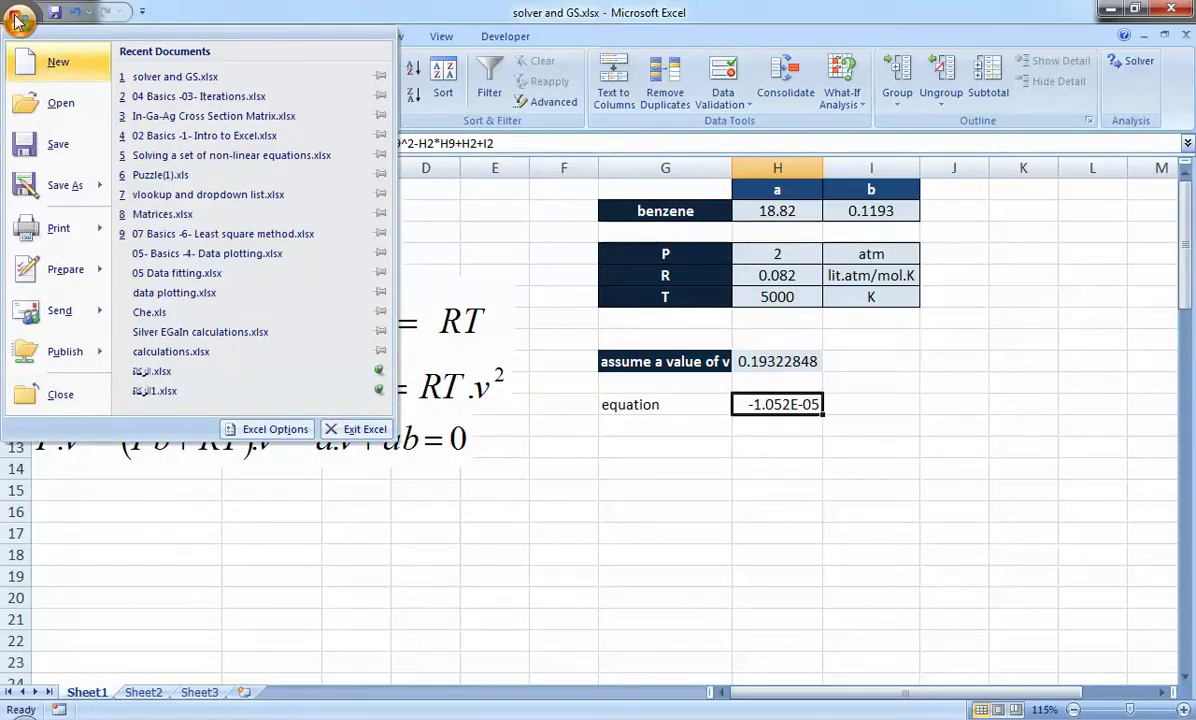
pyautogui.click(262, 429)
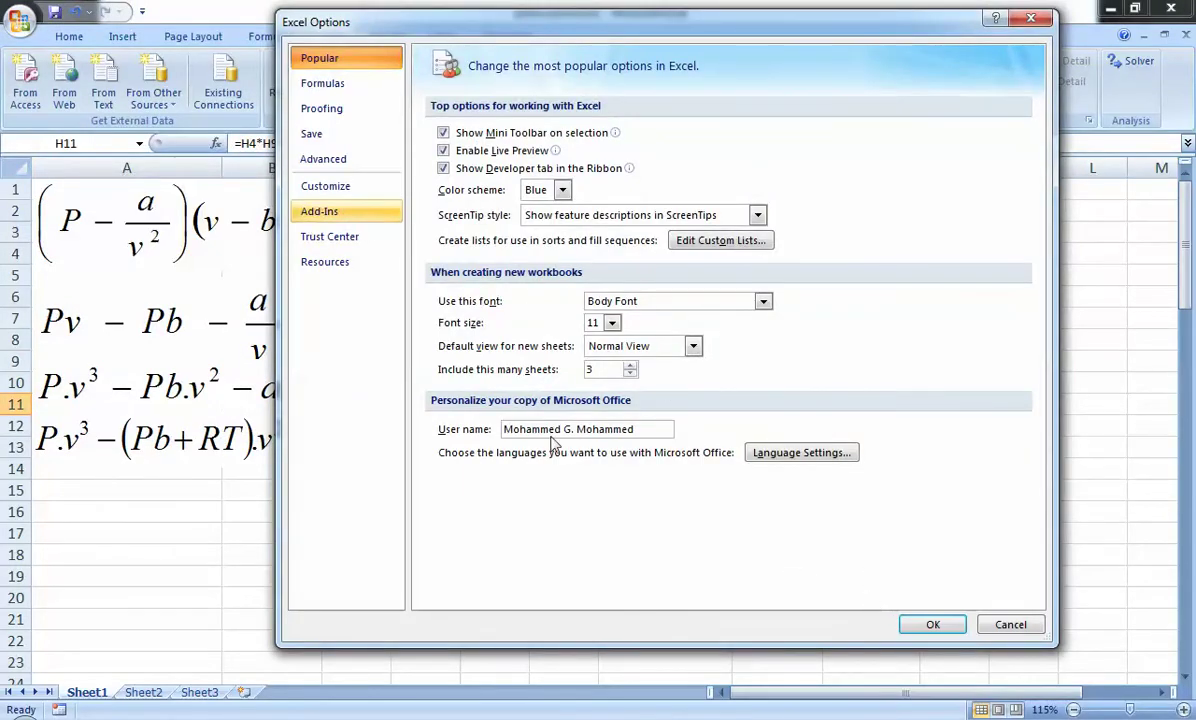
pyautogui.click(319, 211)
pyautogui.click(660, 585)
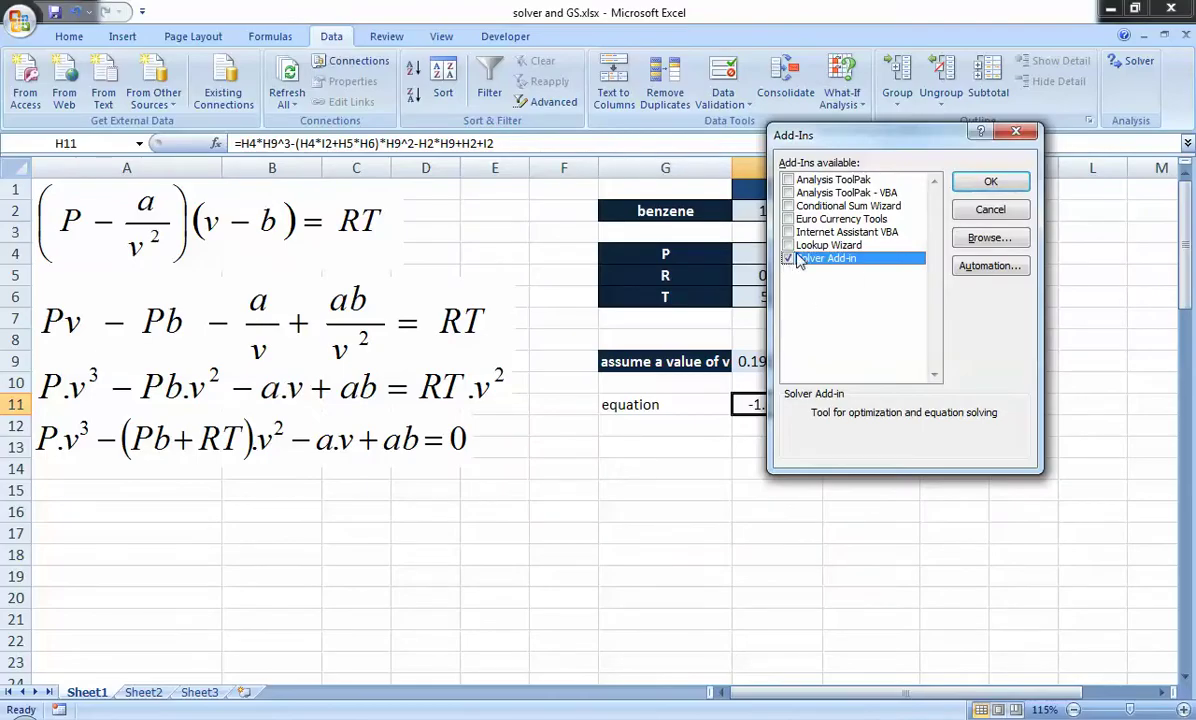
pyautogui.click(990, 181)
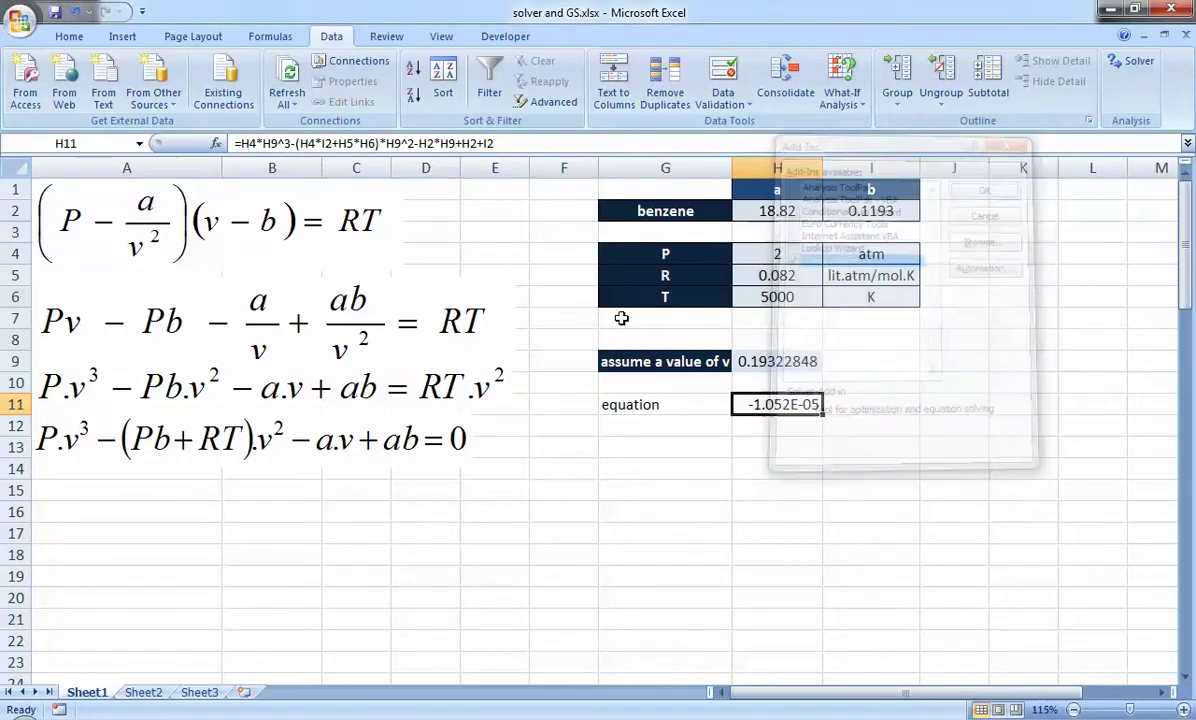
pyautogui.click(1124, 68)
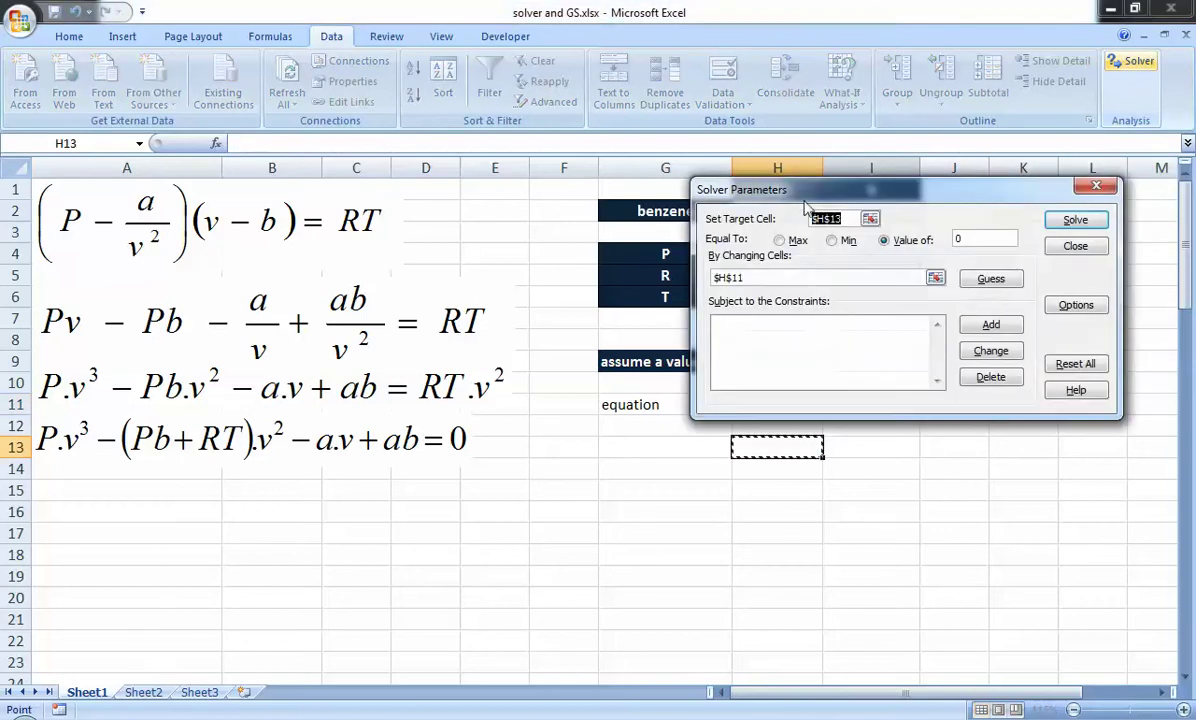
pyautogui.moveTo(795, 197); pyautogui.dragTo(608, 457)
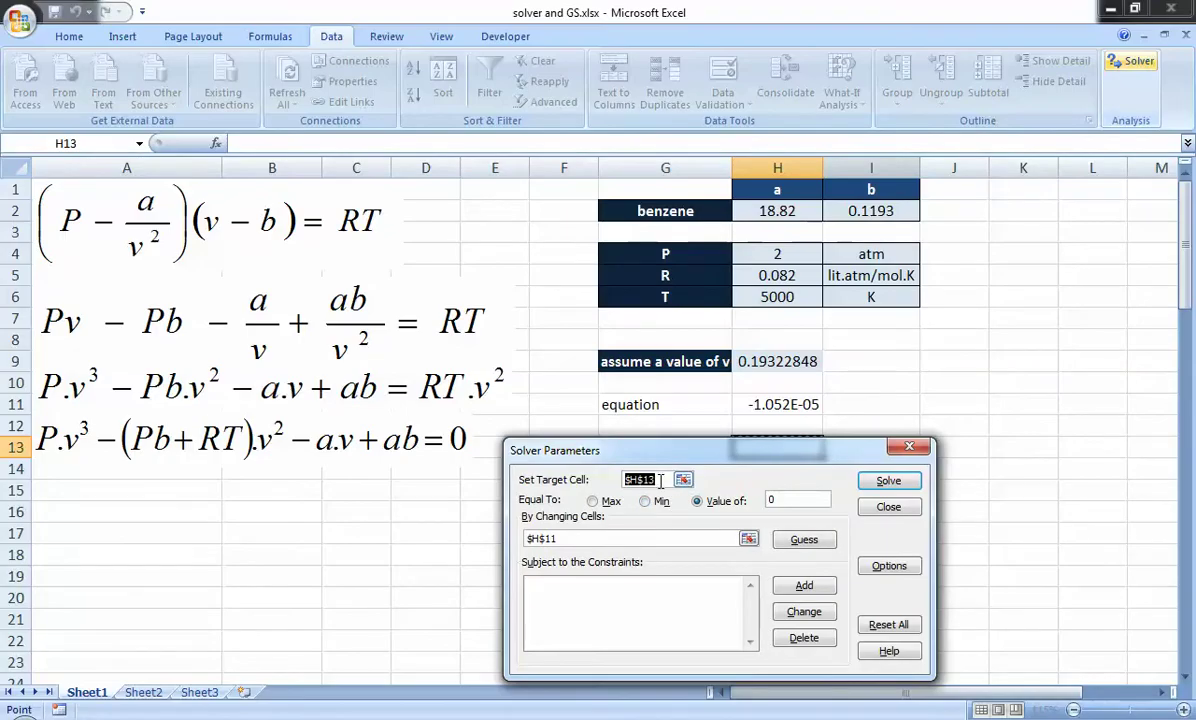
pyautogui.click(776, 404)
pyautogui.press('Escape')
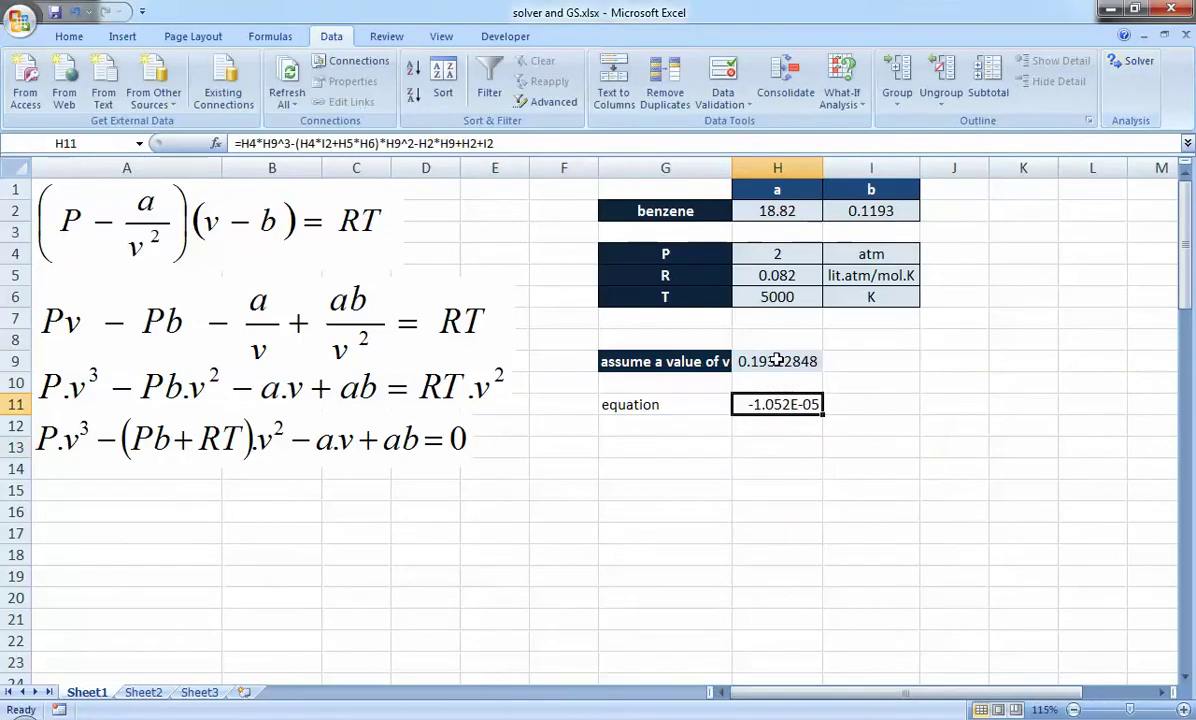
# Reset the assumed value of v in H9 to 1.
pyautogui.click(777, 361)
pyautogui.press('BackSpace')
pyautogui.press('Return')
pyautogui.click(777, 360)
pyautogui.write('1')
pyautogui.press('Return')
# Use Solver with target cell H11 equal to a value of 0 by changing H9, and keep the solution.
pyautogui.click(1133, 61)
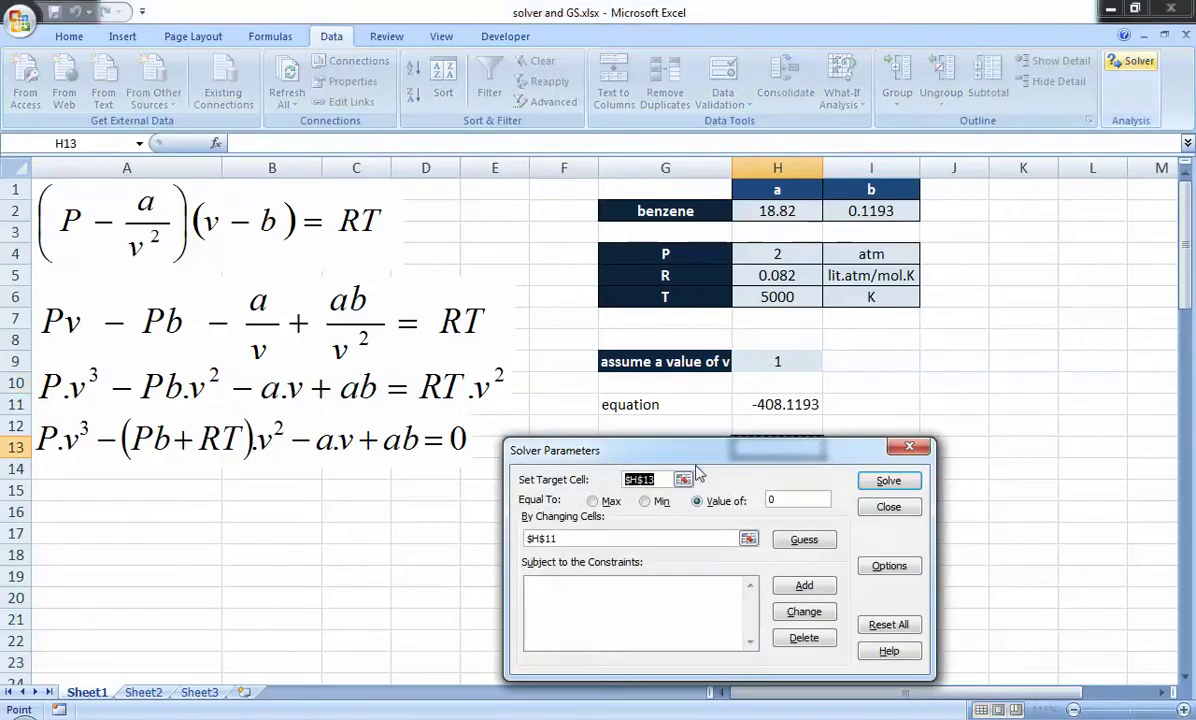
pyautogui.moveTo(705, 457); pyautogui.dragTo(735, 450)
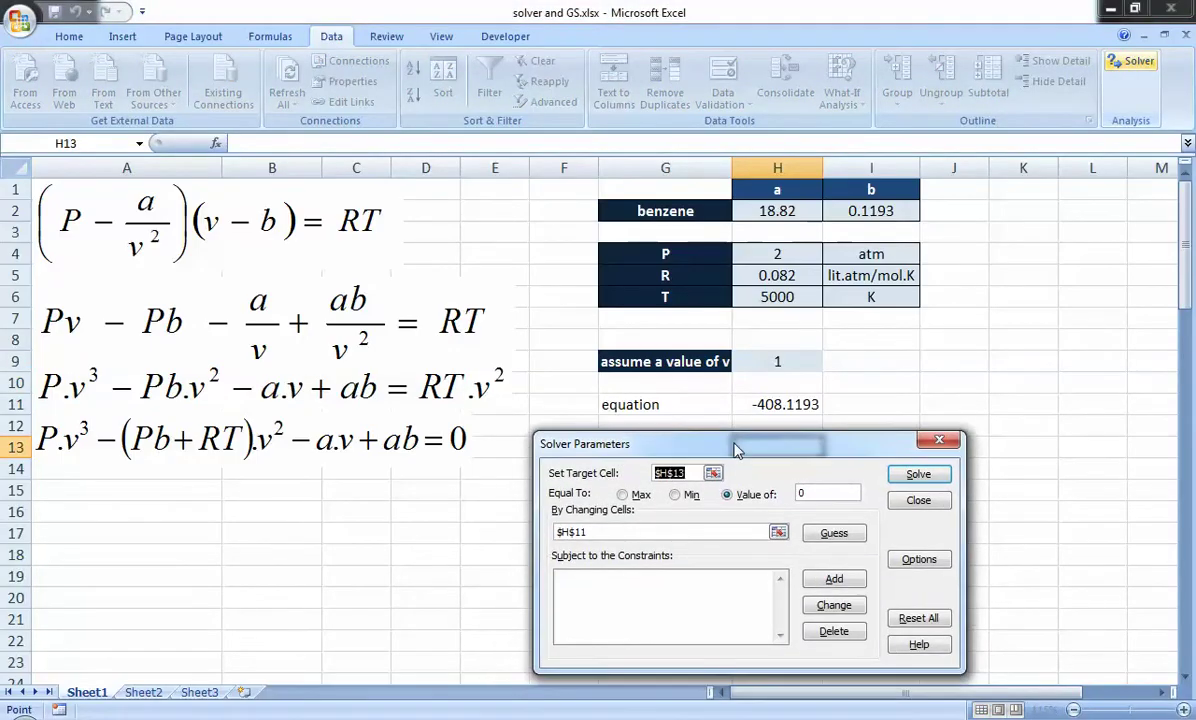
pyautogui.click(773, 404)
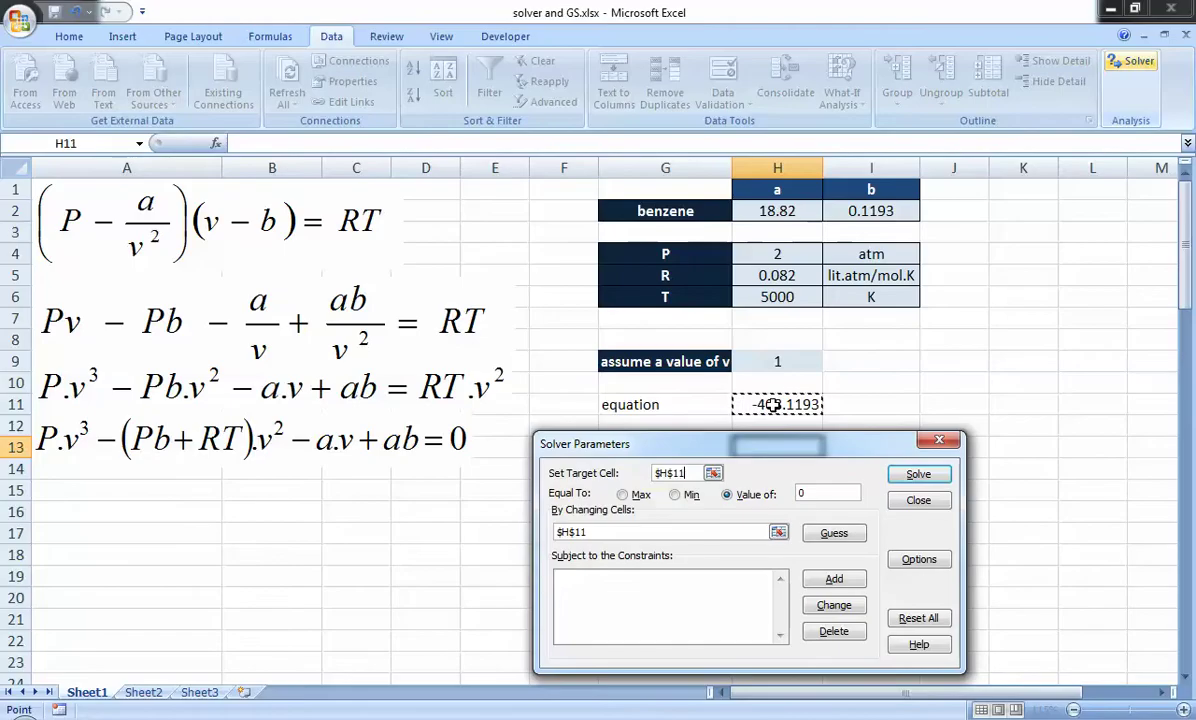
pyautogui.doubleClick(801, 492)
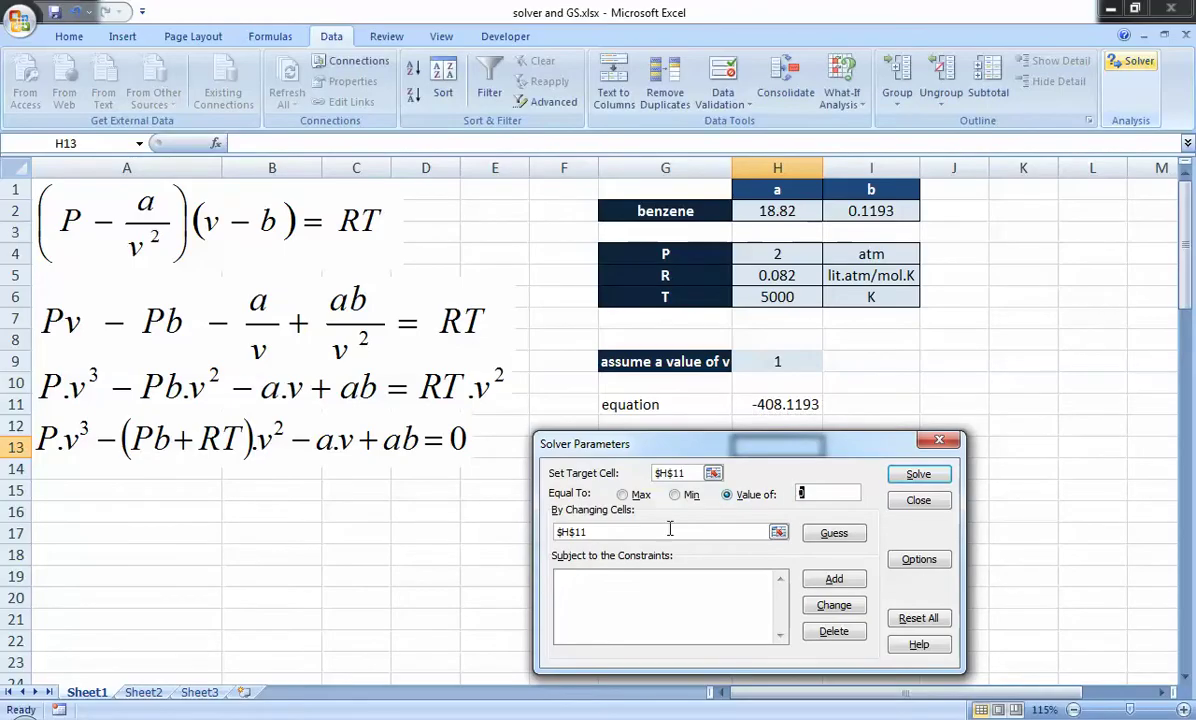
pyautogui.doubleClick(672, 531)
pyautogui.click(770, 359)
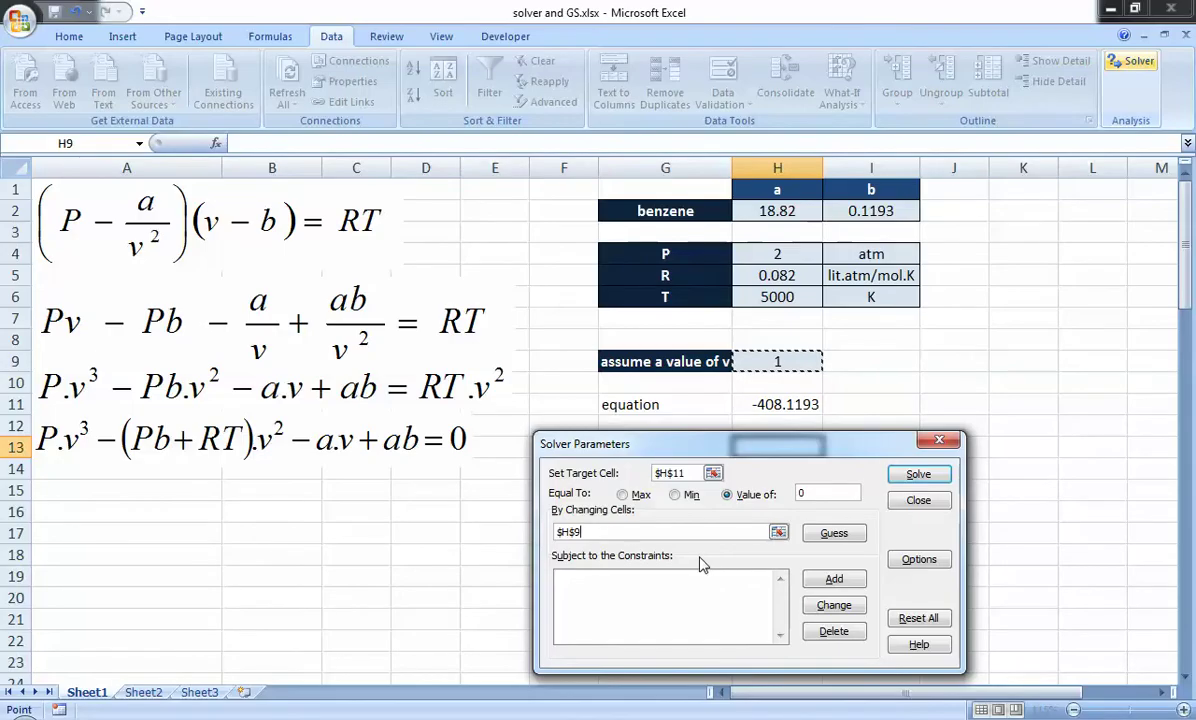
pyautogui.click(917, 475)
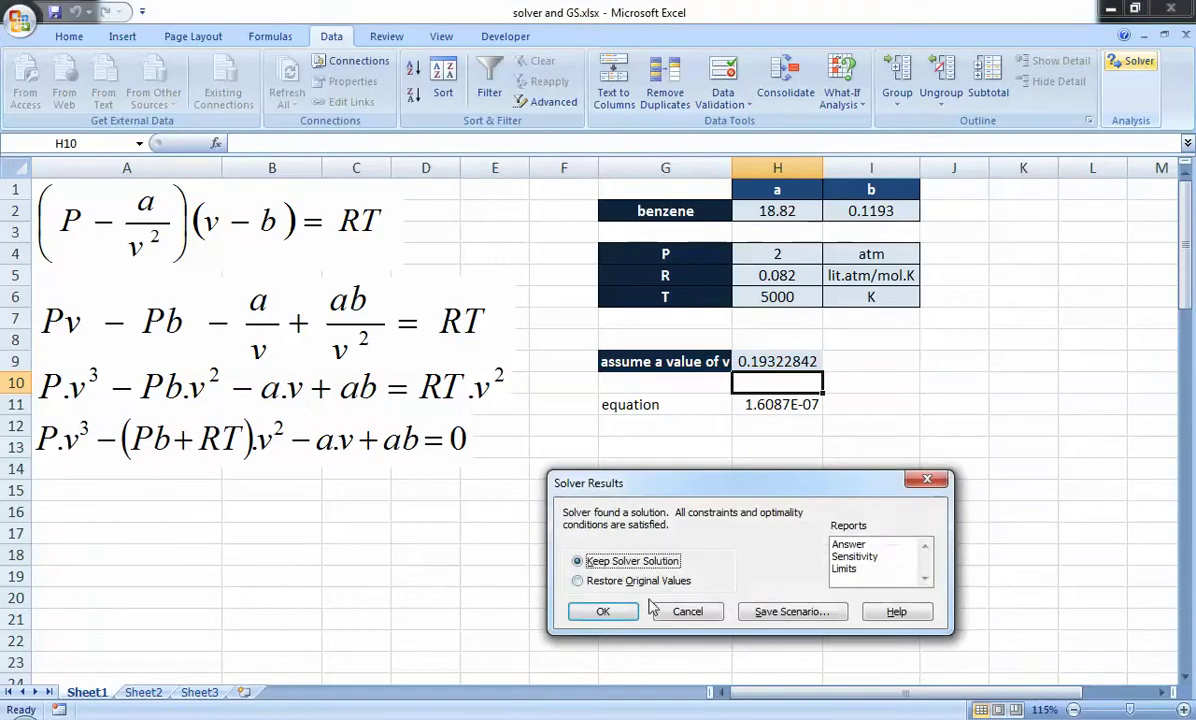
pyautogui.click(605, 611)
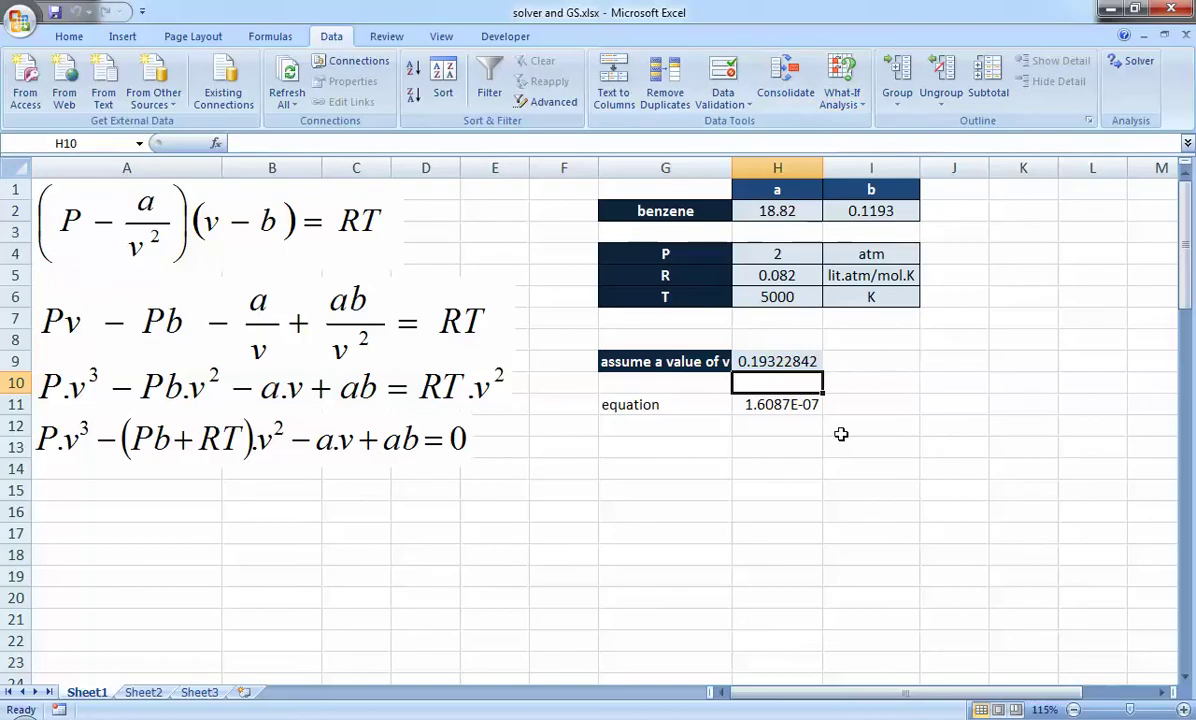
pyautogui.click(813, 405)
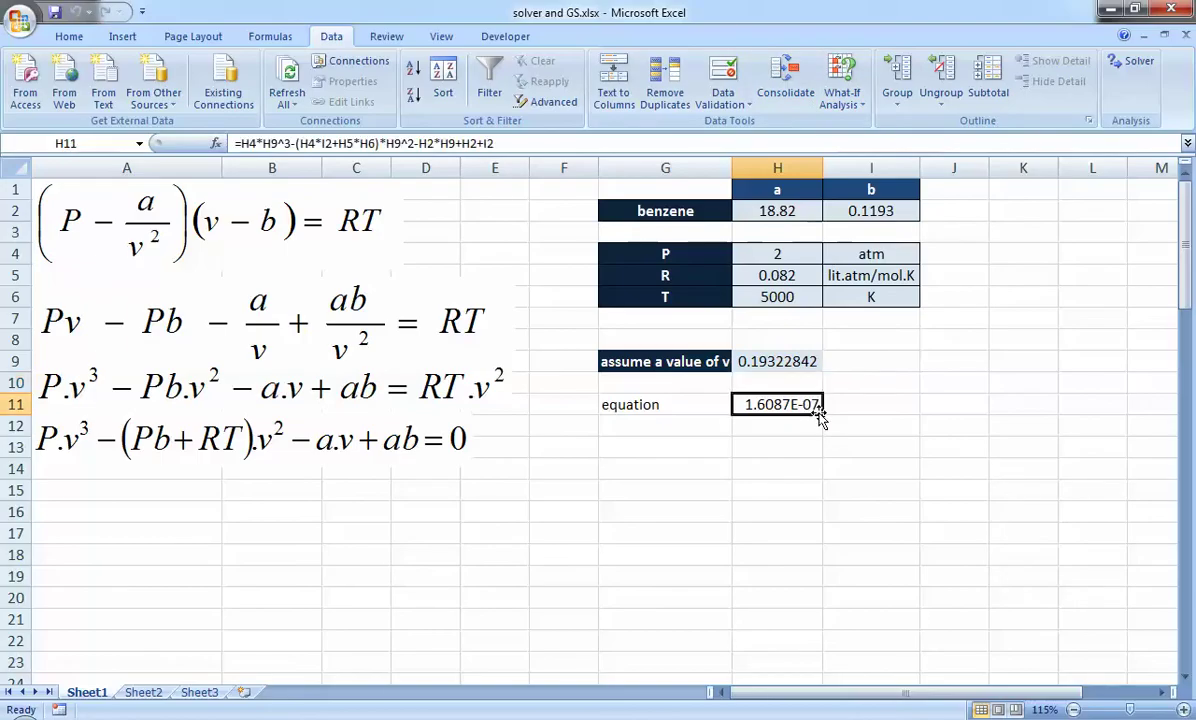